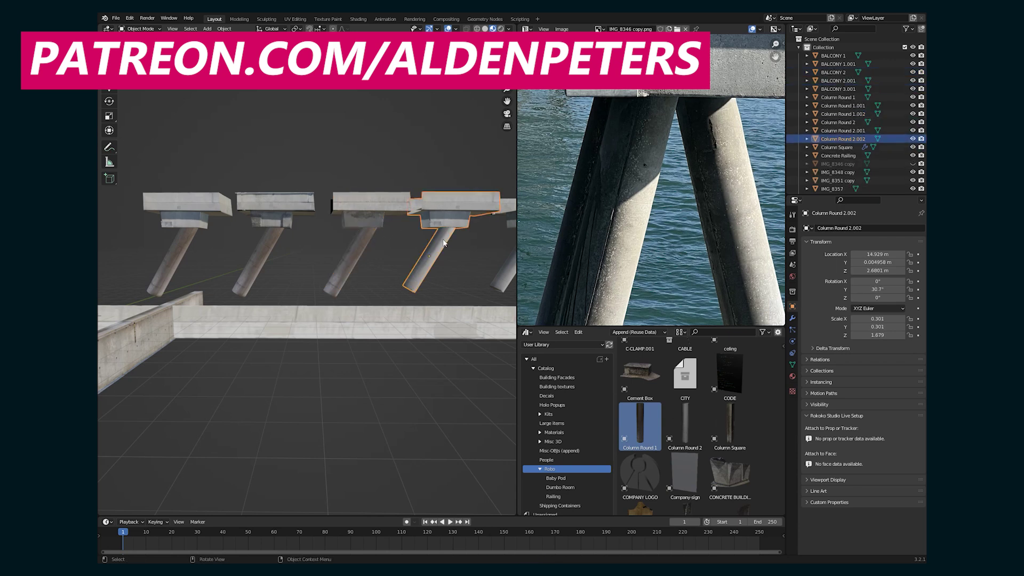
middle_drag(442, 243, 458, 251)
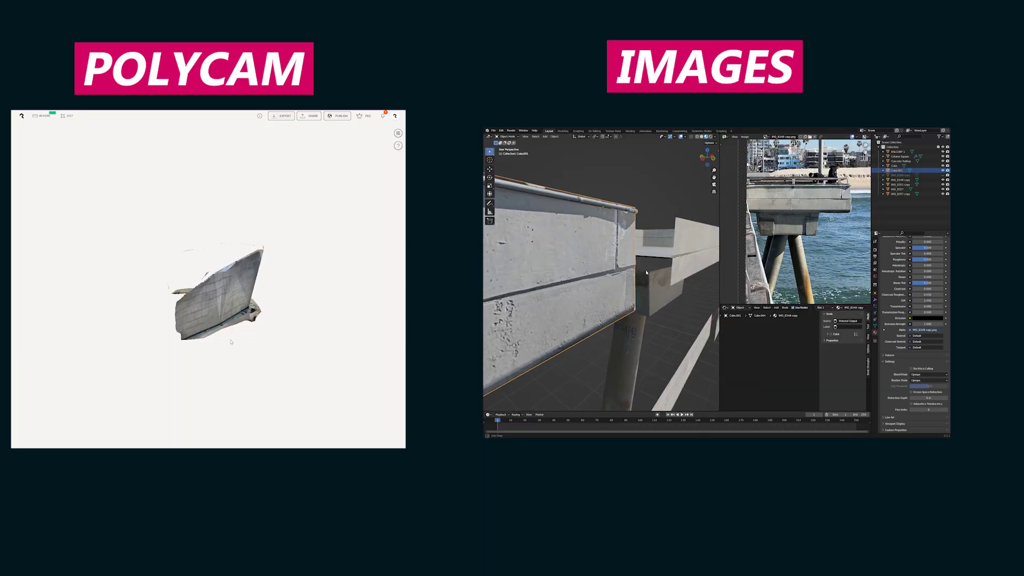
middle_drag(629, 271, 607, 259)
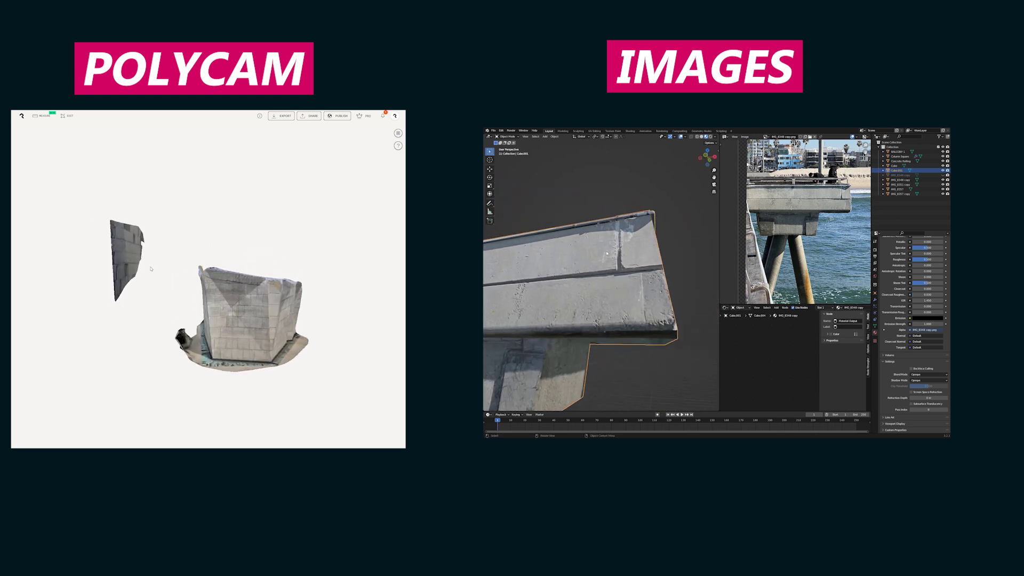
- Edit the concrete beam's mesh and move the horizontal groove face inward to give the seam depth
key(Tab)
scroll(629, 261, up, 6)
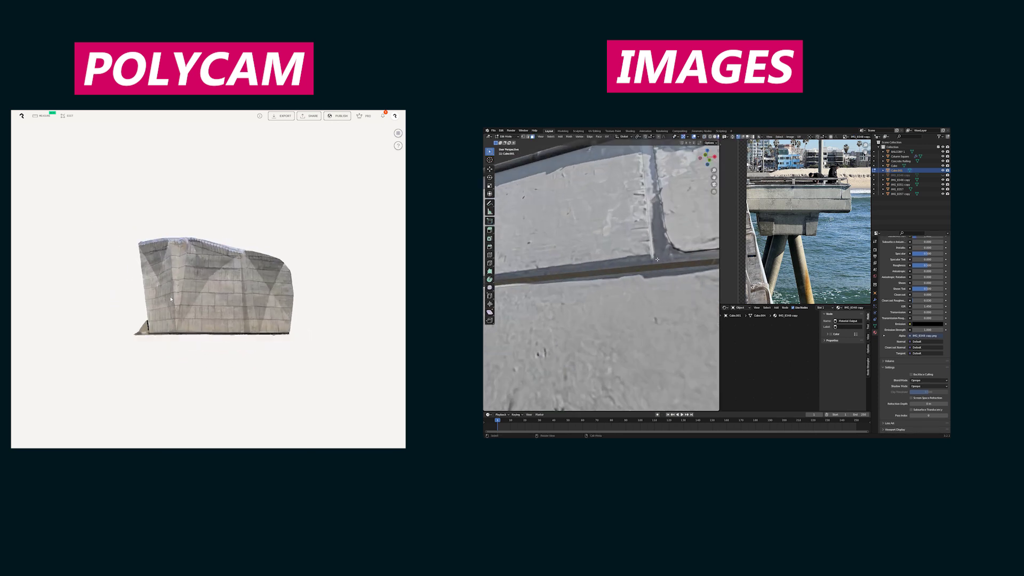
middle_drag(657, 259, 628, 286)
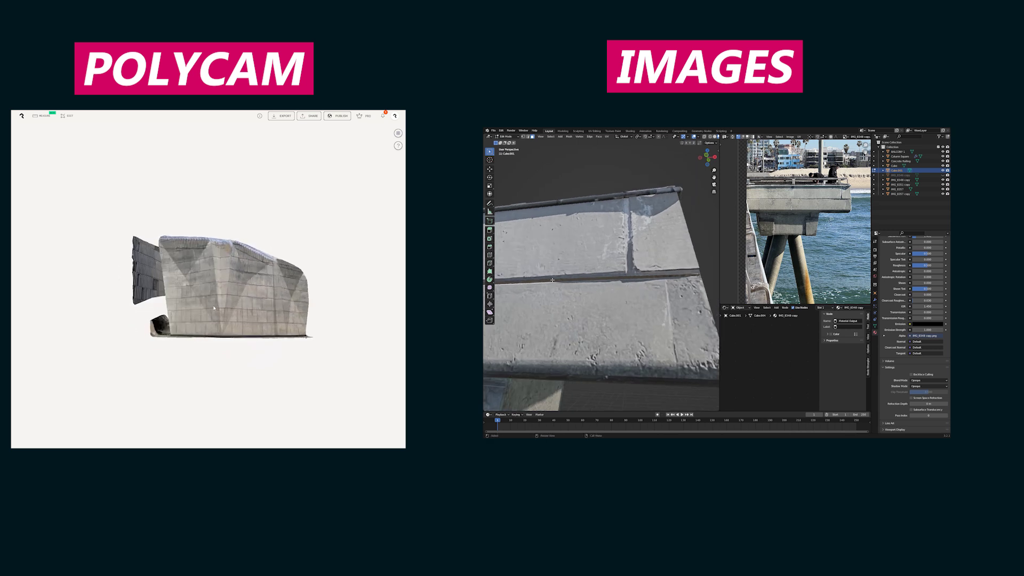
middle_drag(552, 280, 615, 274)
click(489, 263)
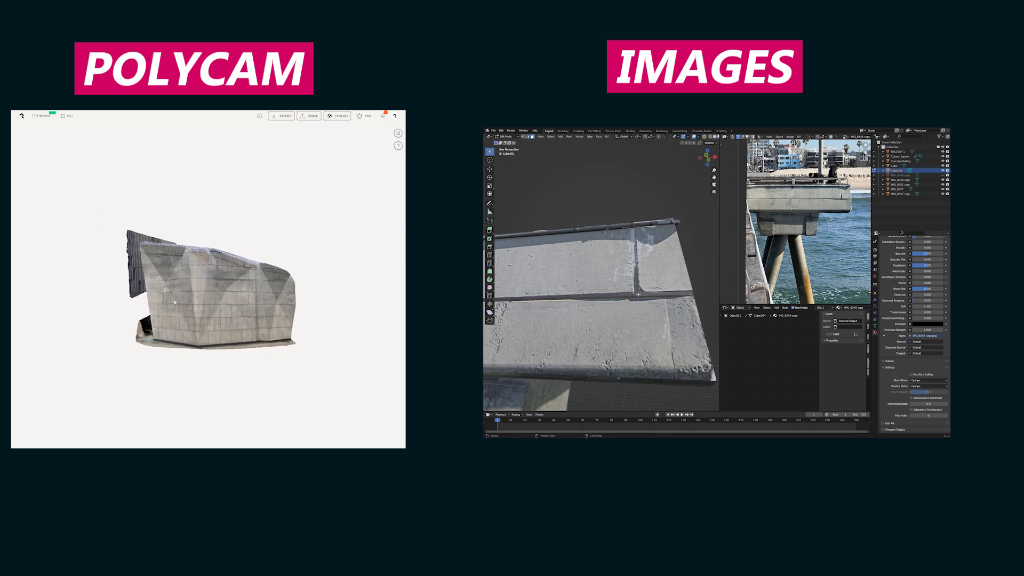
middle_drag(629, 297, 635, 311)
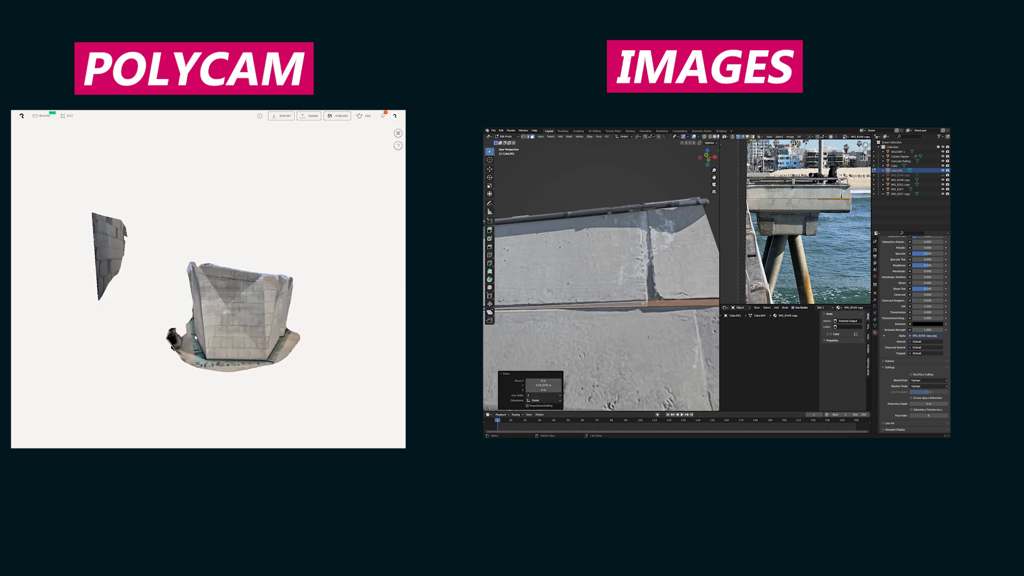
middle_drag(643, 309, 649, 320)
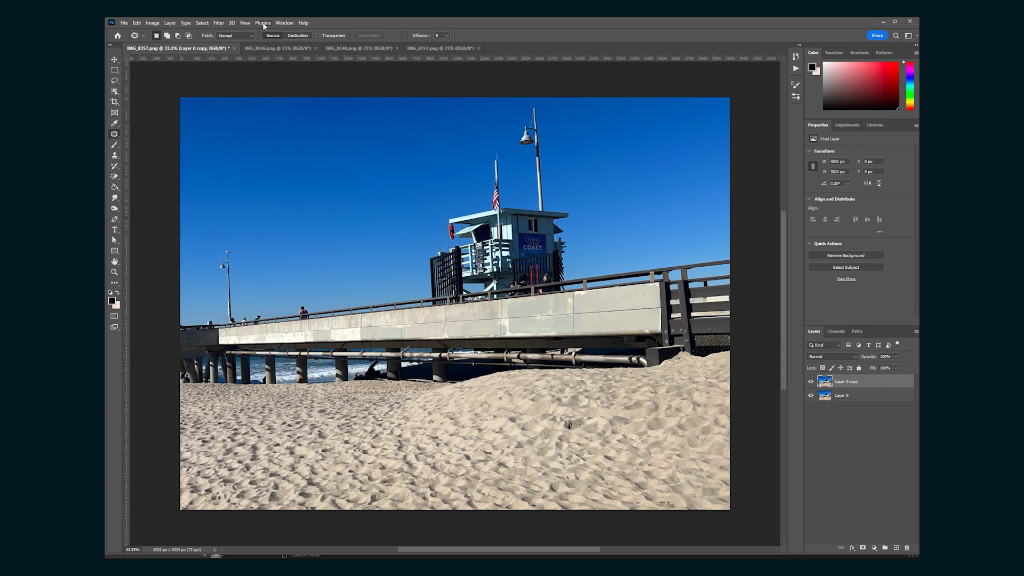
- In Photoshop, straighten IMG_8357.png with Camera Raw's guided Upright, drawing guides along the upper and lower edges of the pier wall
click(218, 23)
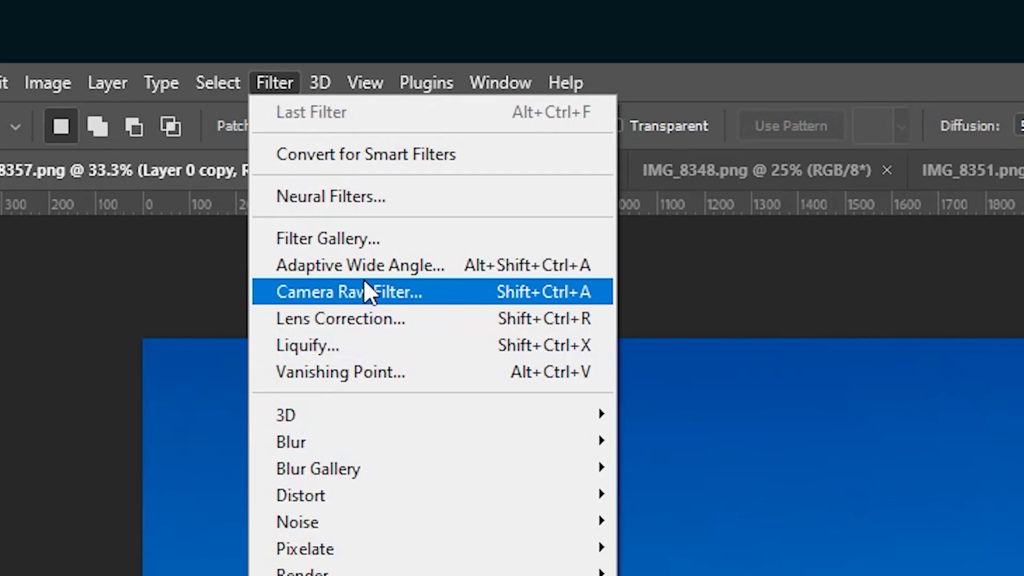
click(365, 282)
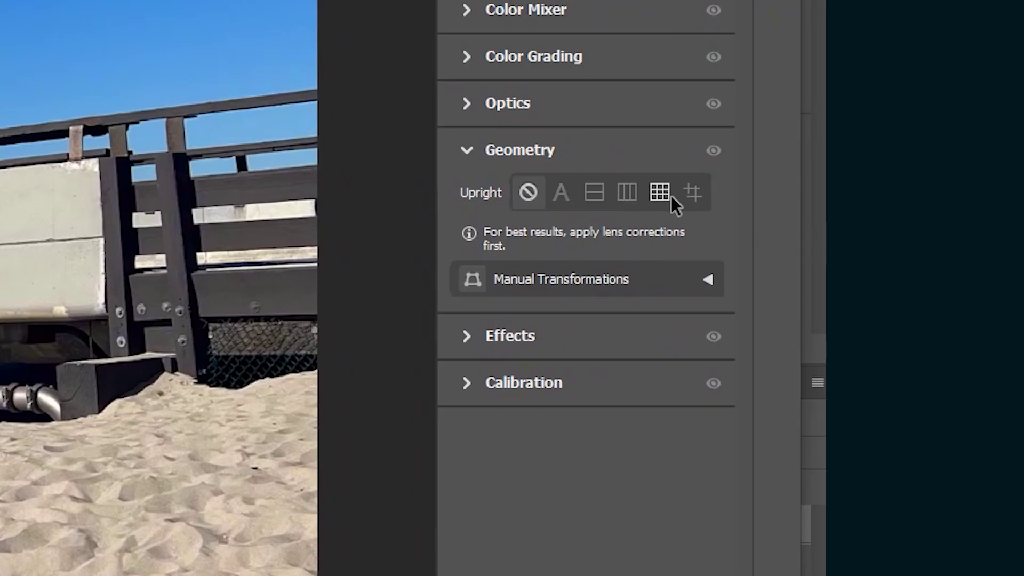
click(693, 192)
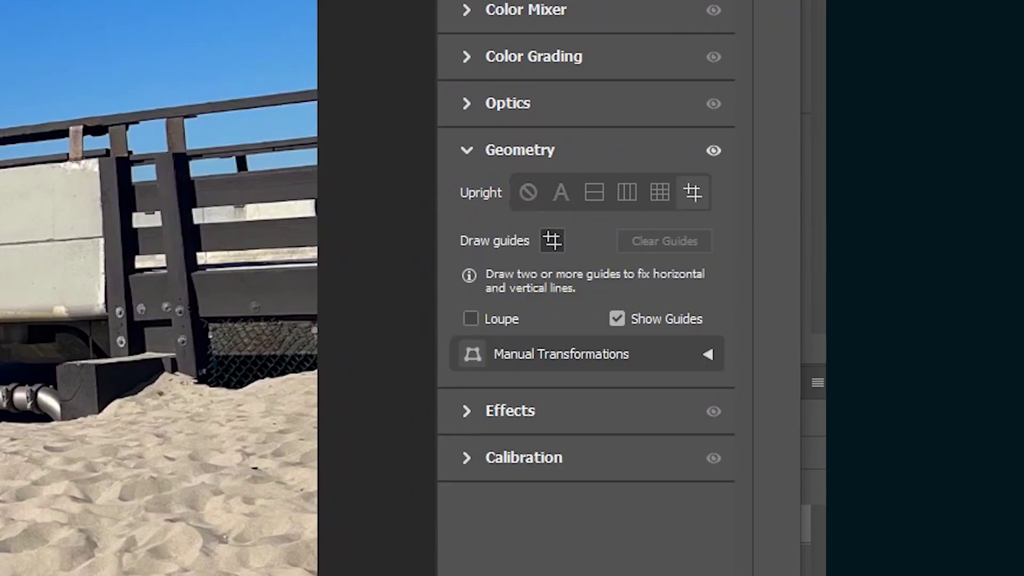
drag(78, 335, 0, 350)
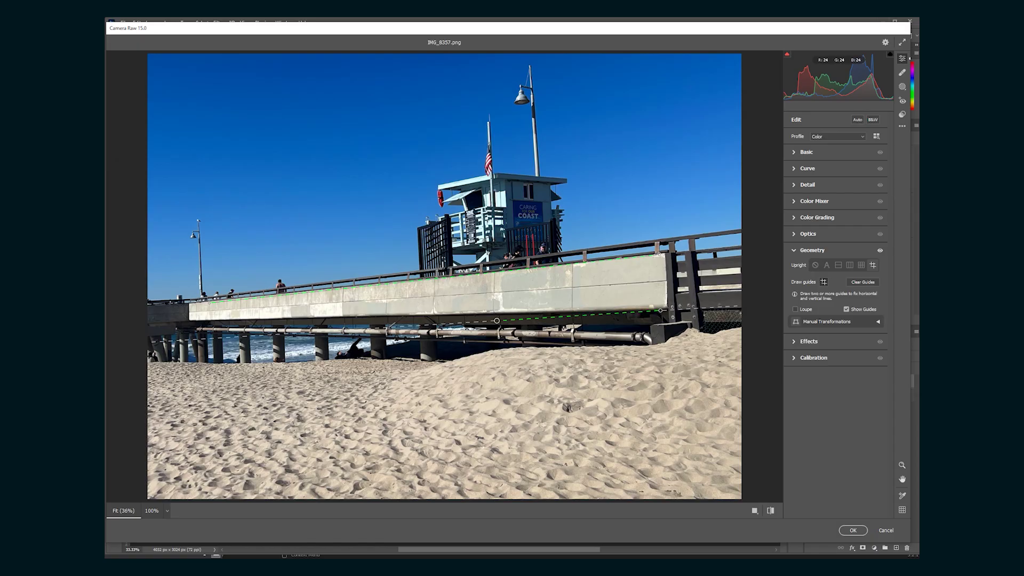
drag(193, 321, 194, 319)
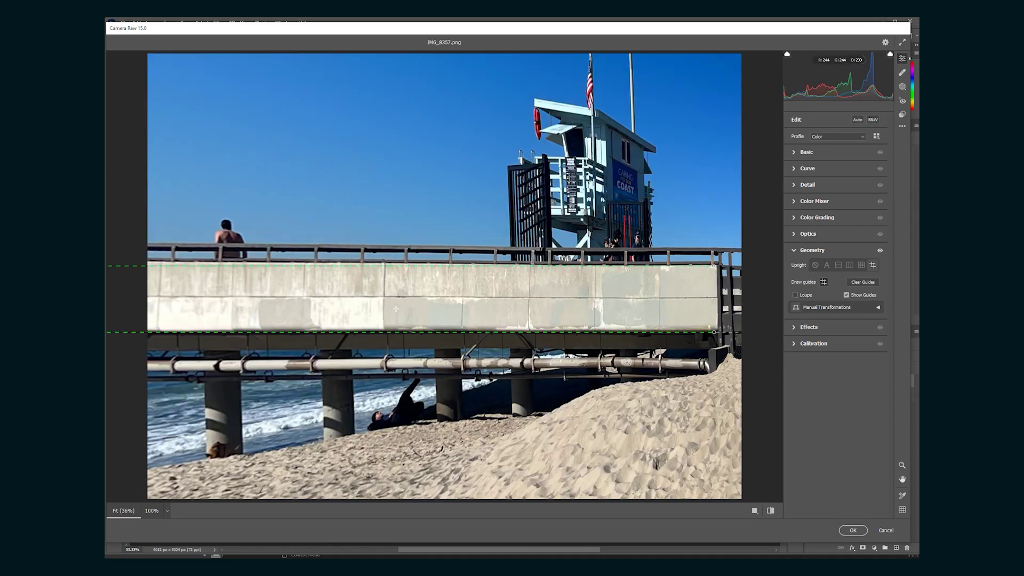
drag(716, 328, 715, 332)
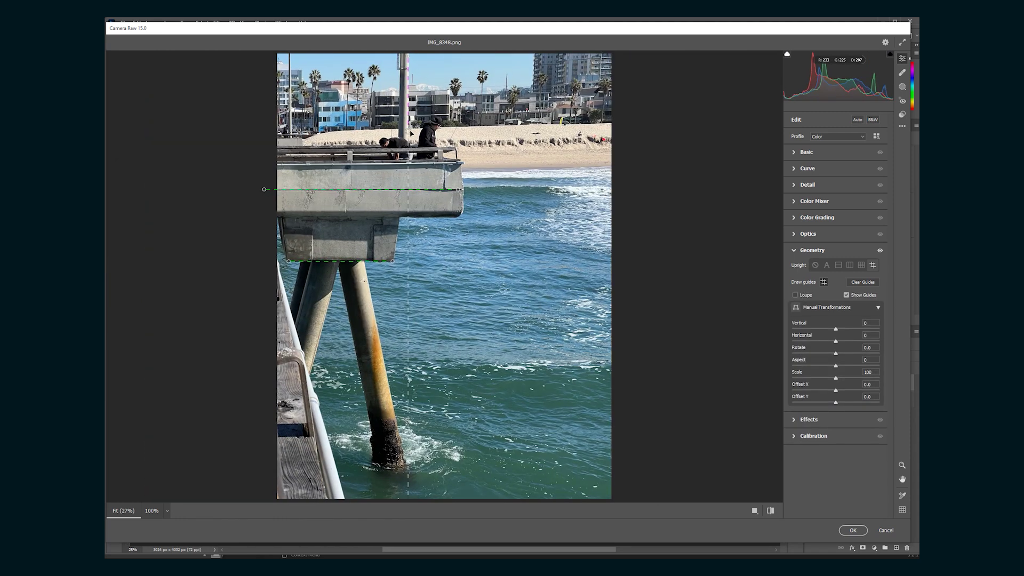
- Shift IMG_8348.png horizontally to bring the whole balcony into frame and adjust the Upright guides along its concrete edges
drag(836, 390, 839, 391)
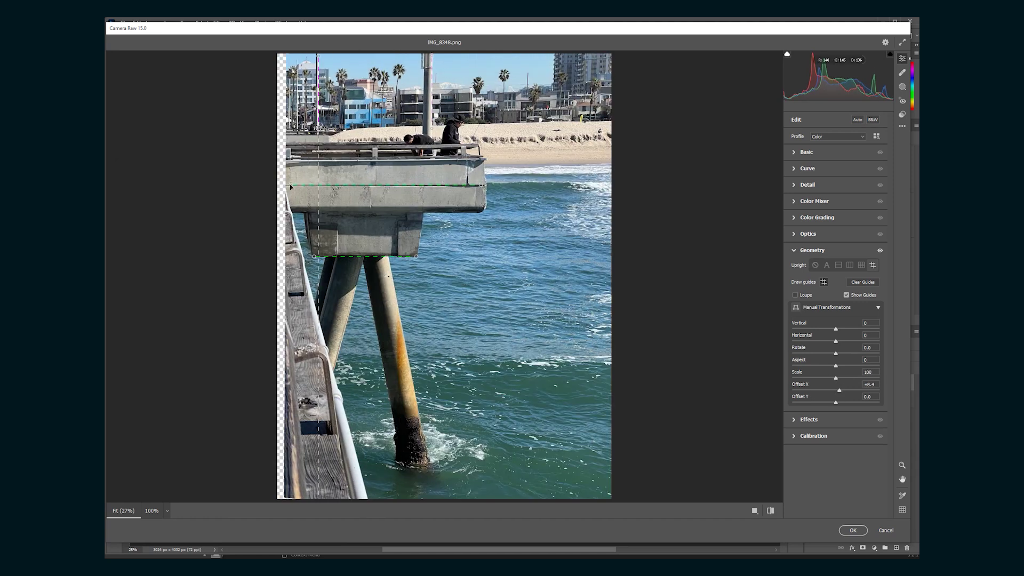
drag(326, 195, 345, 285)
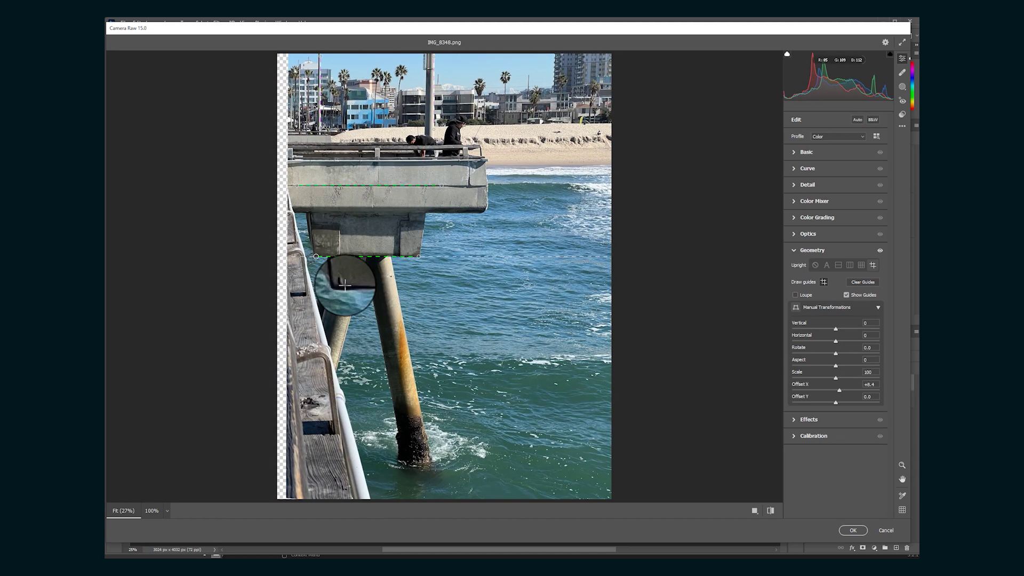
drag(447, 285, 354, 154)
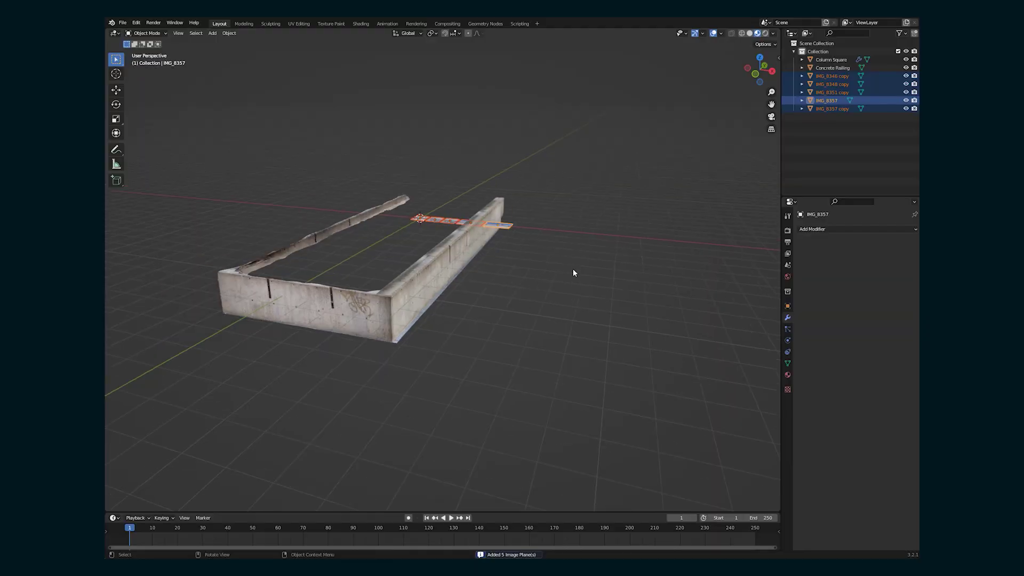
- In Blender, stand the five imported image planes upright by rotating them about the global X axis, and scale them
key(r)
key(x)
key(9)
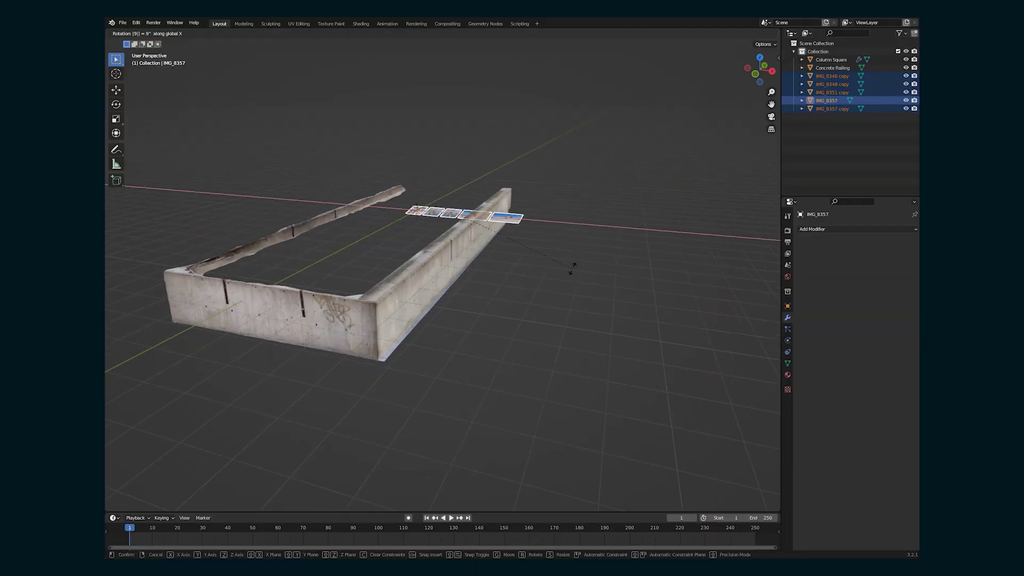
key(s)
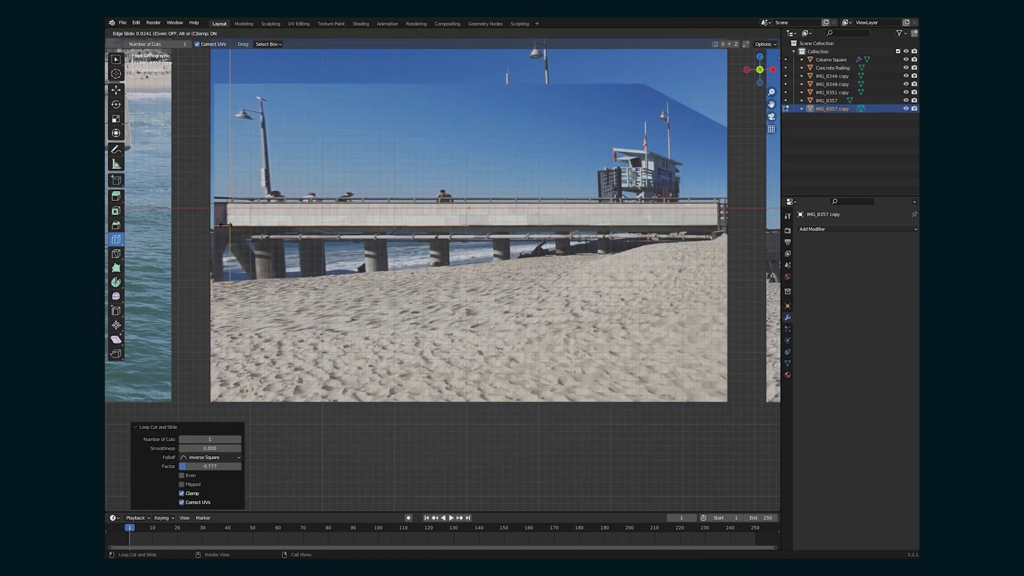
- Delete the faces surrounding the concrete wall on the IMG_8357 copy plane, keeping only the wall strip
click(189, 33)
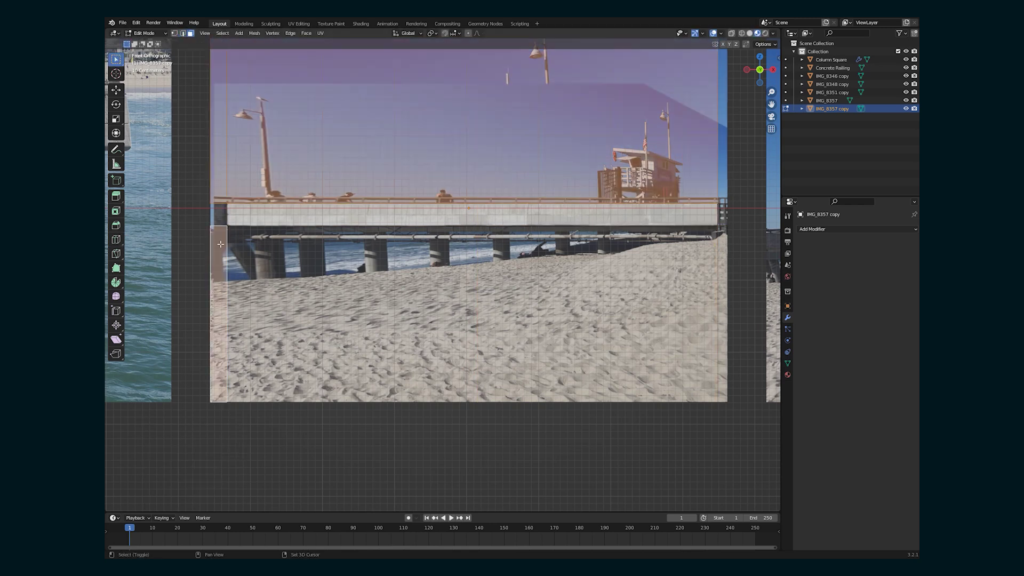
shift+click(717, 200)
click(725, 249)
scroll(400, 290, up, 4)
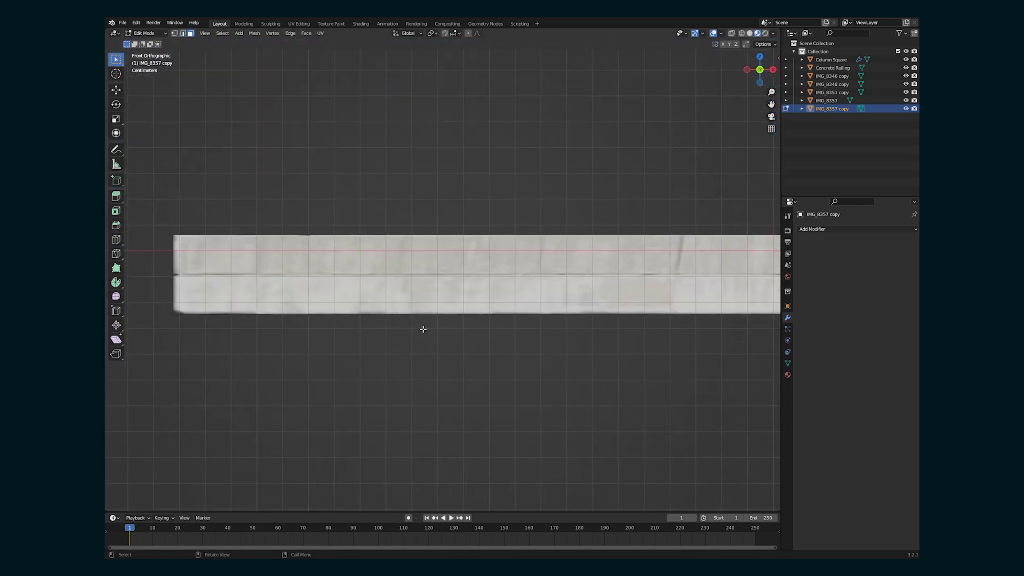
- Cut edge loops along the wall's horizontal groove and extrude the narrow strip inward by about 0.016 m
click(201, 275)
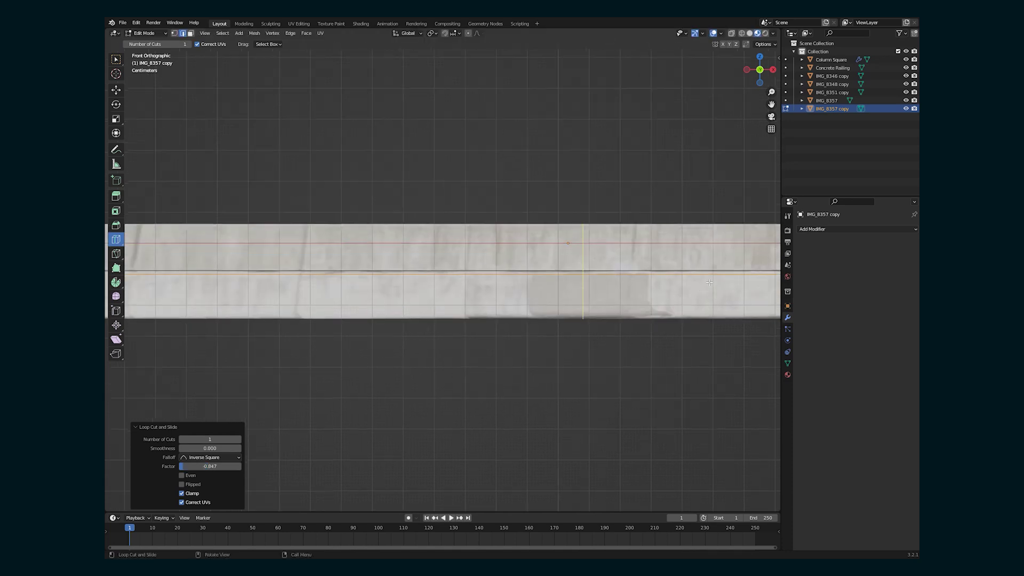
scroll(580, 304, up, 3)
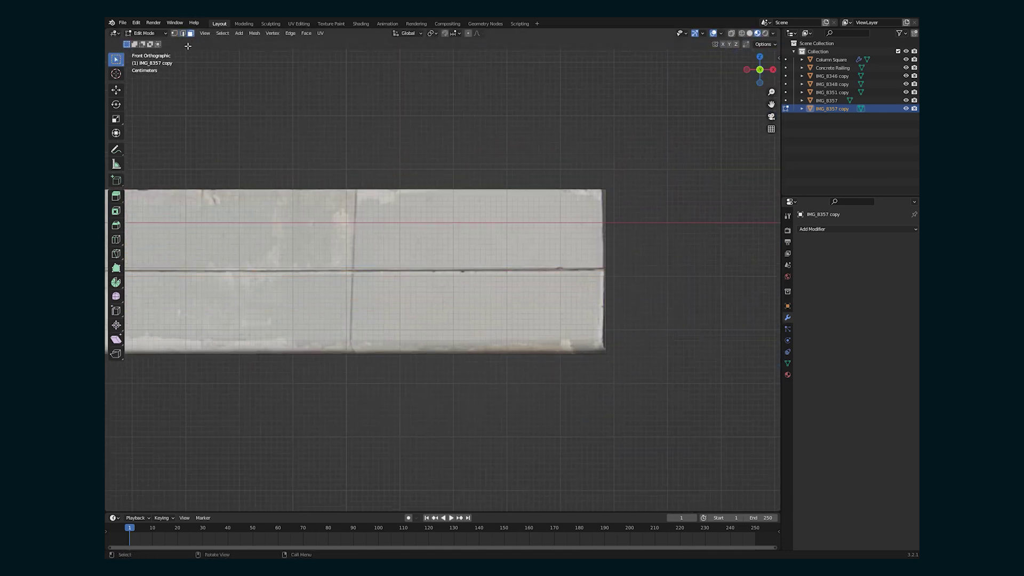
middle_drag(213, 160, 426, 176)
key(e)
- Turn off Show Backface in the wall material's settings and leave mesh editing
click(787, 374)
scroll(854, 373, down, 10)
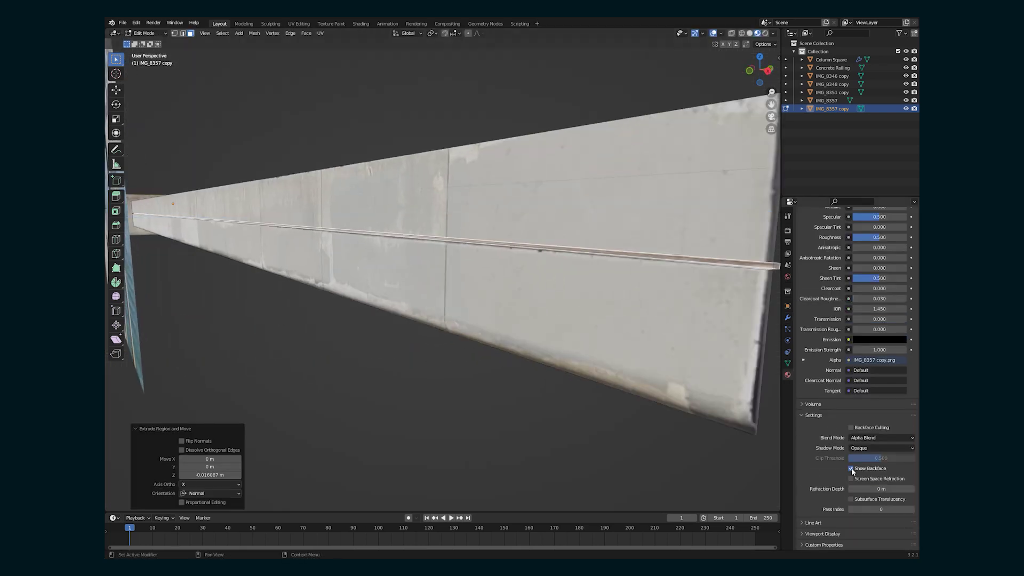
click(851, 468)
key(Tab)
middle_drag(639, 315, 442, 328)
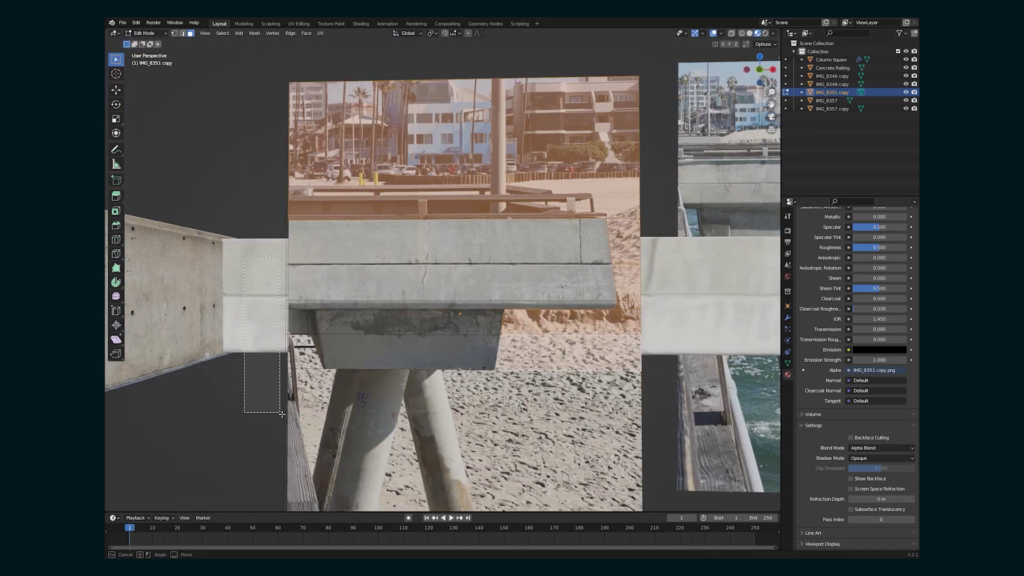
scroll(347, 275, up, 3)
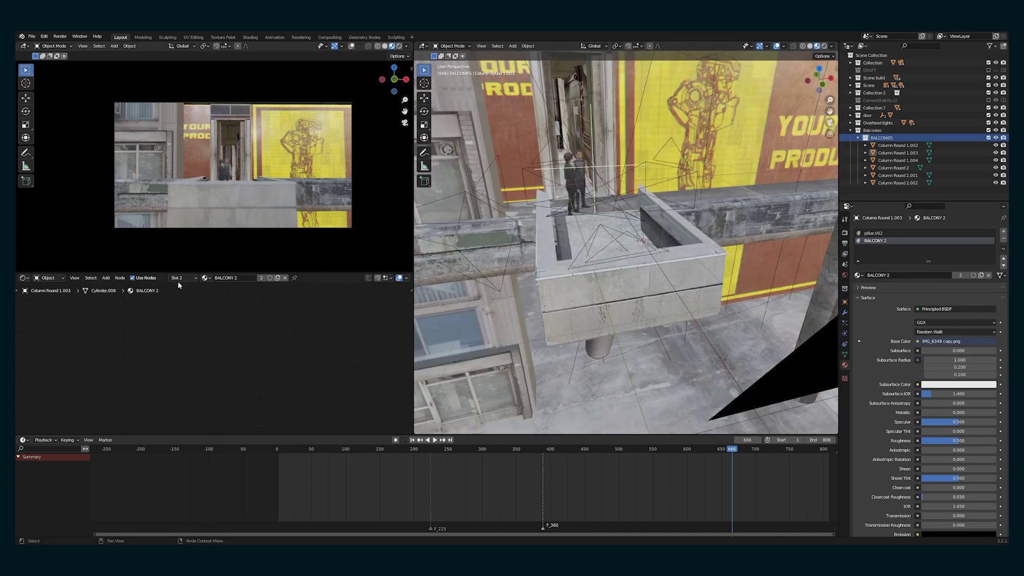
- Bring the IMG_8357 copy wall into the Balconies collection and position it beside the balcony
click(872, 130)
click(46, 119)
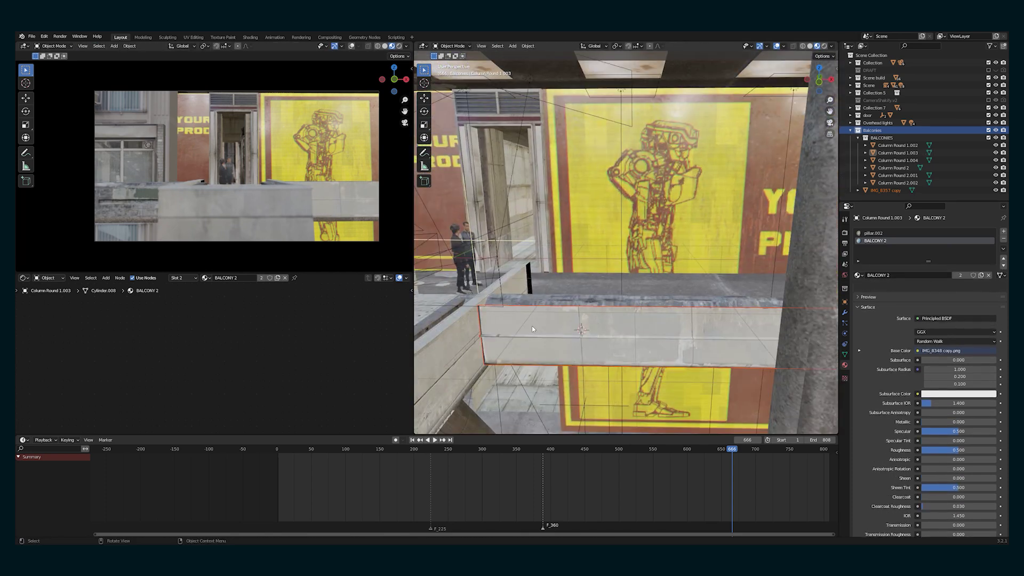
click(930, 231)
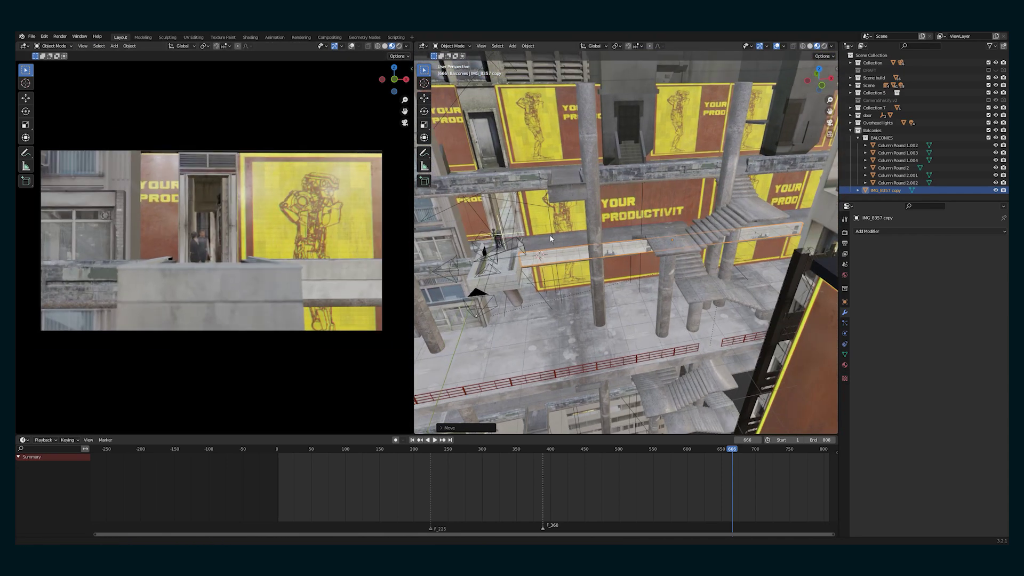
- Scrub the animation to frame 399 and examine the balcony placement in the camera view and close up
click(647, 287)
middle_drag(647, 287, 523, 277)
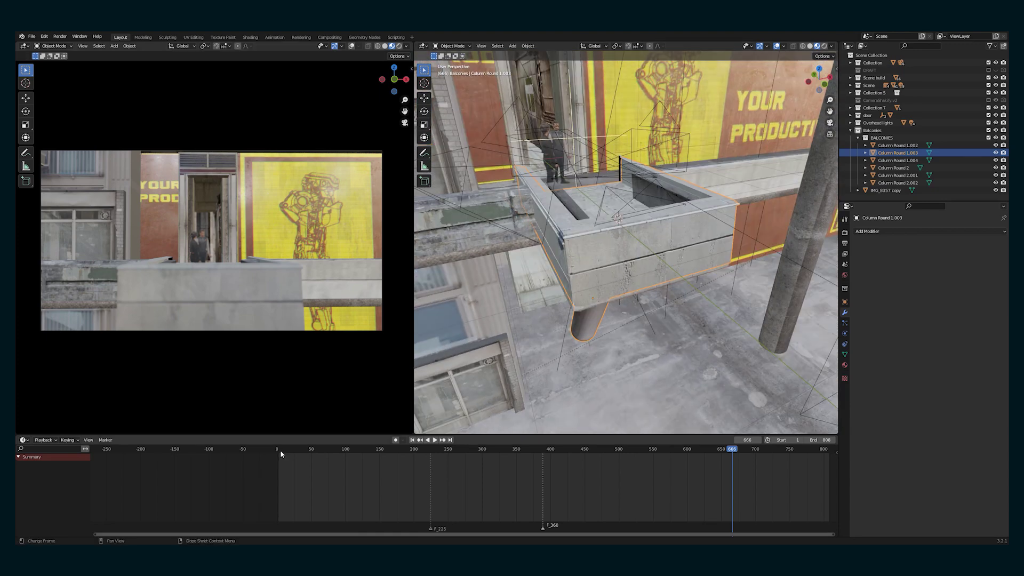
drag(280, 449, 549, 448)
middle_drag(544, 374, 733, 252)
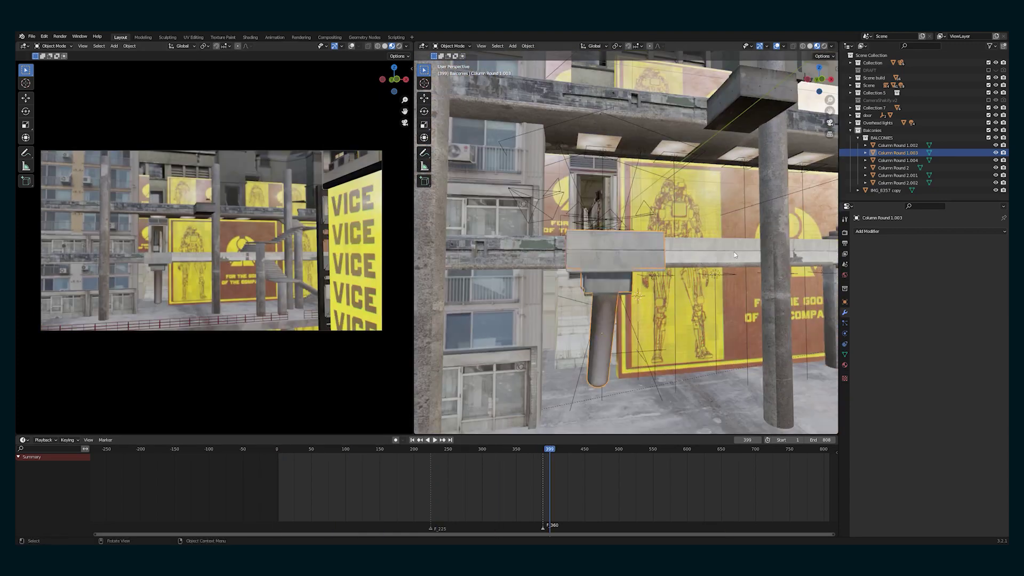
click(613, 278)
middle_drag(613, 277, 587, 266)
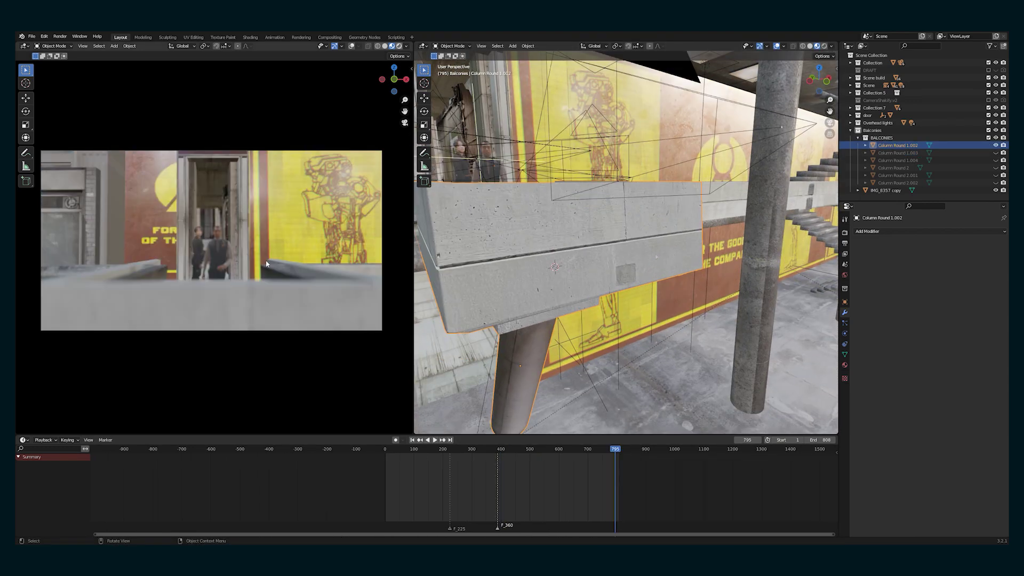
- Preview the camera view in rendered shading while scaling the balcony Column Round 1.002 and moving it along the Y axis
key(z)
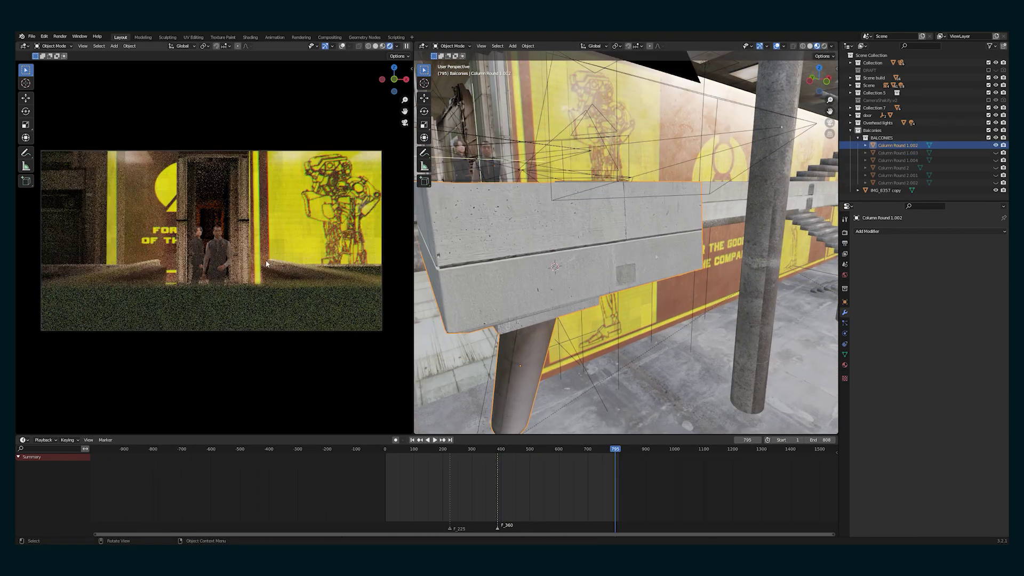
scroll(267, 263, down, 1)
middle_drag(480, 278, 607, 287)
key(s)
click(693, 208)
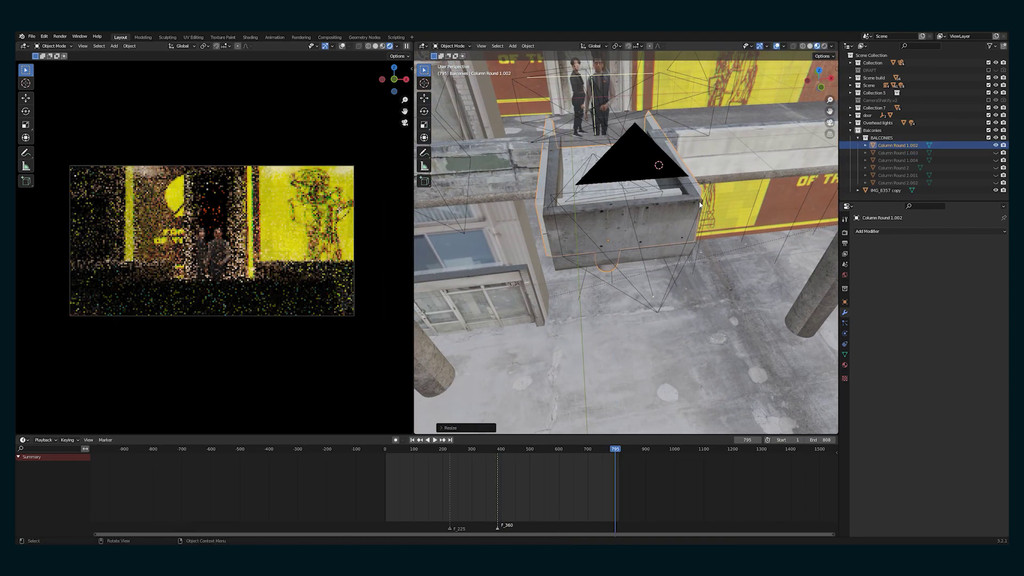
key(g)
key(y)
click(659, 308)
- Duplicate the IMG_8357 wall and slide the copy along the global X axis past the balcony
click(471, 345)
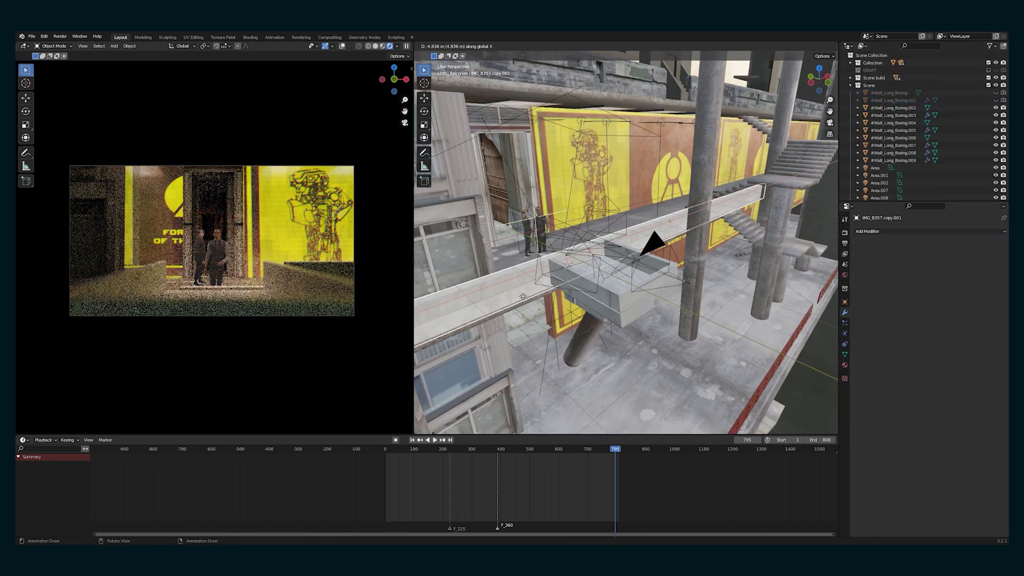
key(Escape)
- Open the balcony mesh for editing and show its UVs over IMG_8346 copy.png in a UV editor below the camera view
middle_drag(587, 267, 613, 181)
click(582, 288)
key(Tab)
key(l)
click(674, 183)
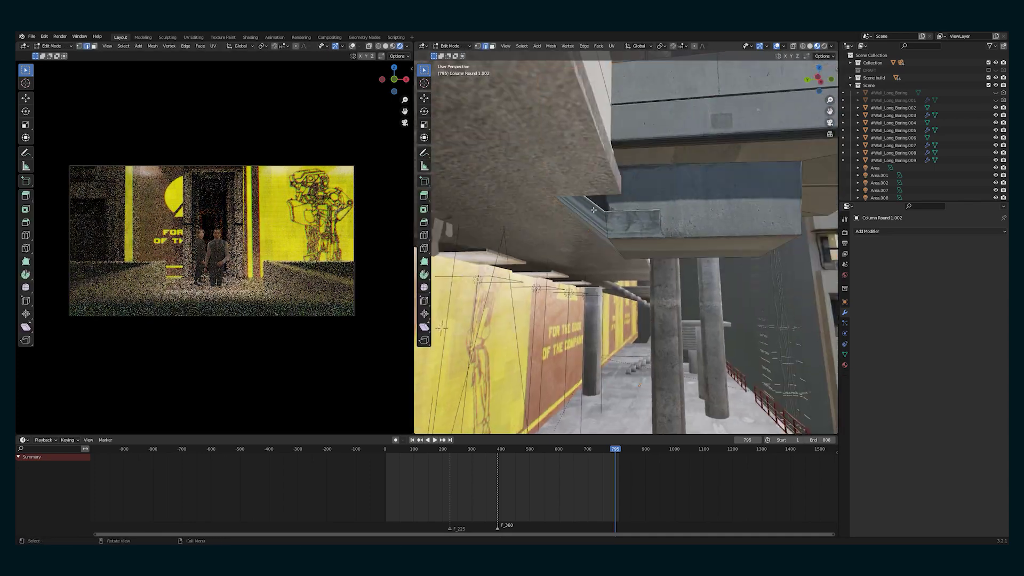
drag(22, 431, 32, 209)
scroll(213, 320, down, 4)
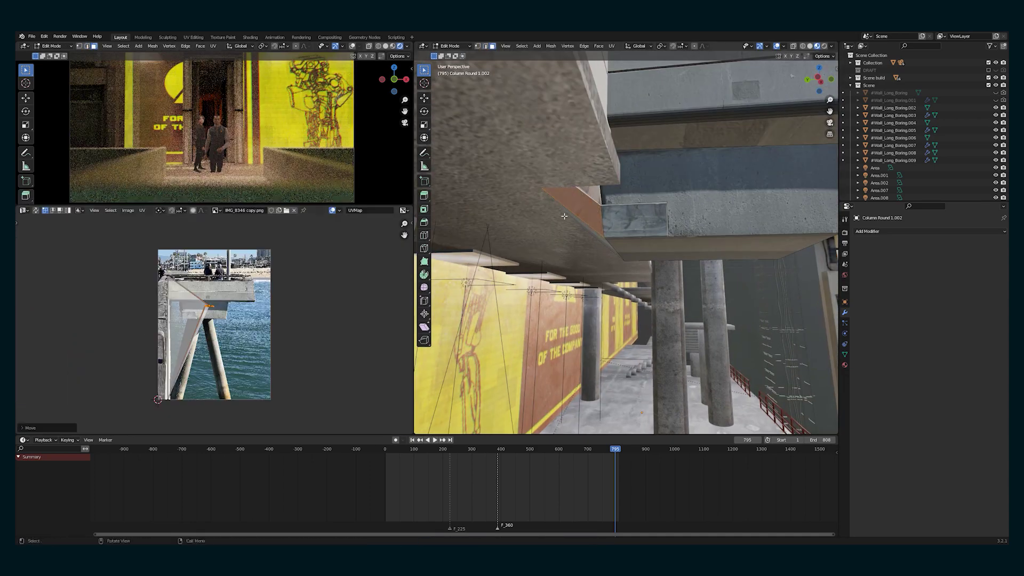
- Finish editing the balcony mesh, orbit out over the walkway and enlarge the camera view above the image editor
key(Tab)
middle_drag(614, 240, 586, 202)
click(613, 231)
drag(213, 206, 214, 325)
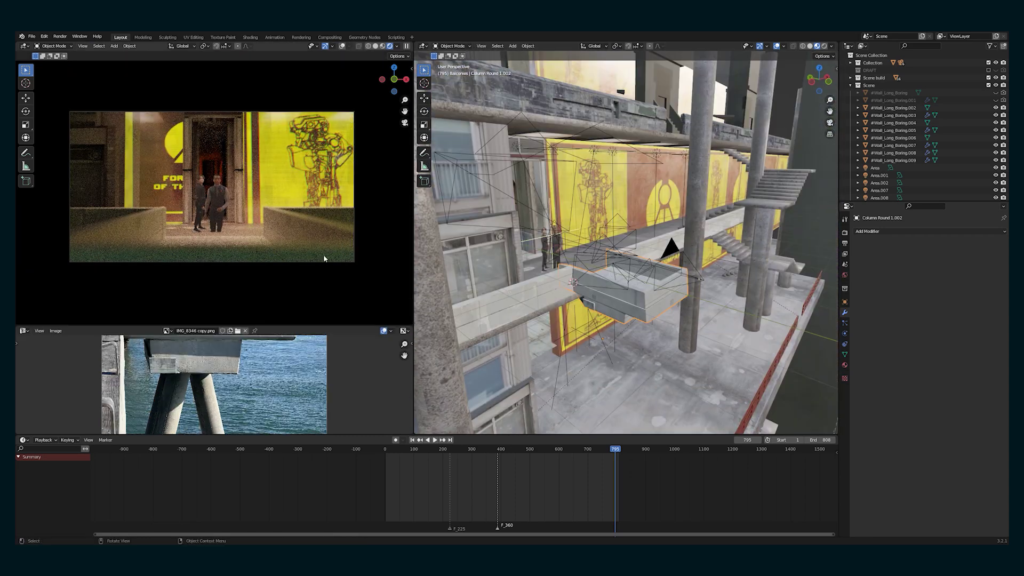
- Select Camera v7 and scrub back through the animation to check the balcony in the camera view
click(323, 254)
key(Up)
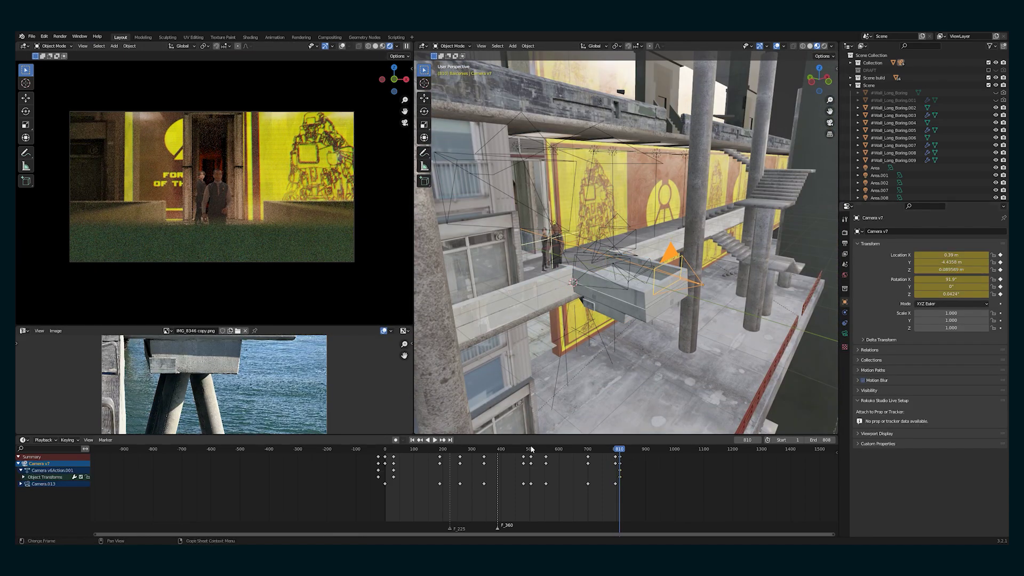
drag(530, 450, 544, 449)
key(F12)
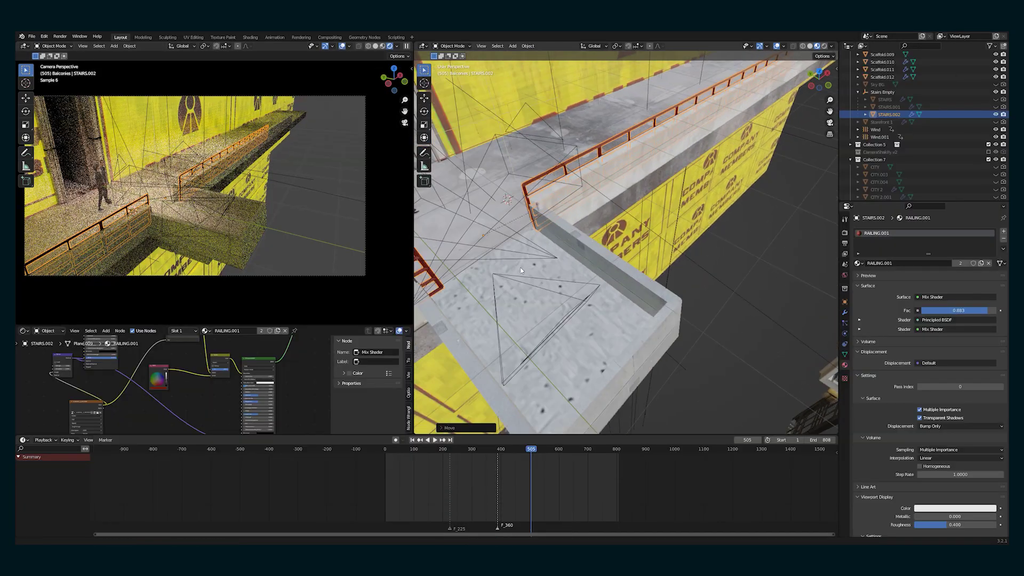
- Move the STAIRS.002 railing about 0.03 m along the global Z axis
key(x)
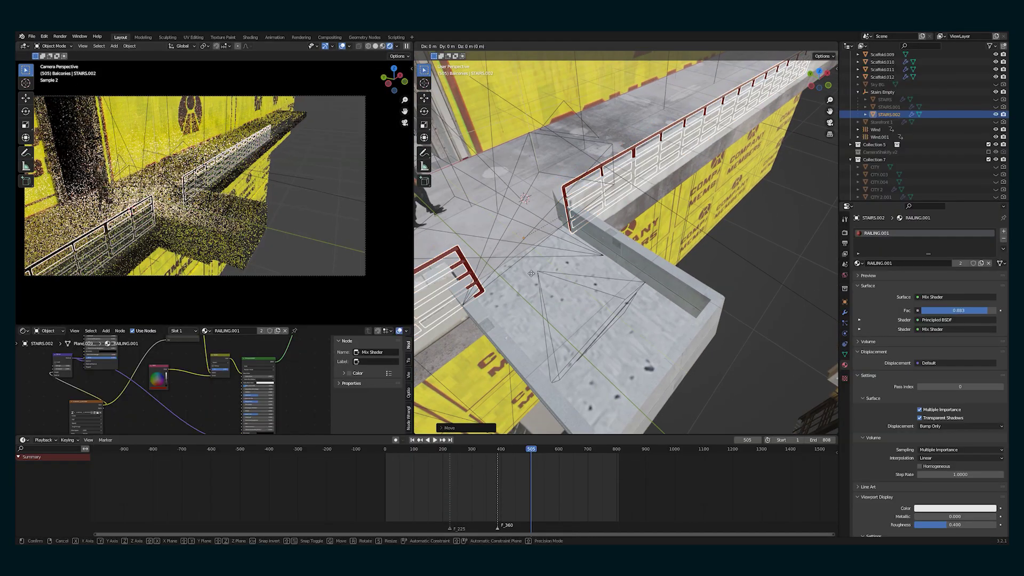
key(z)
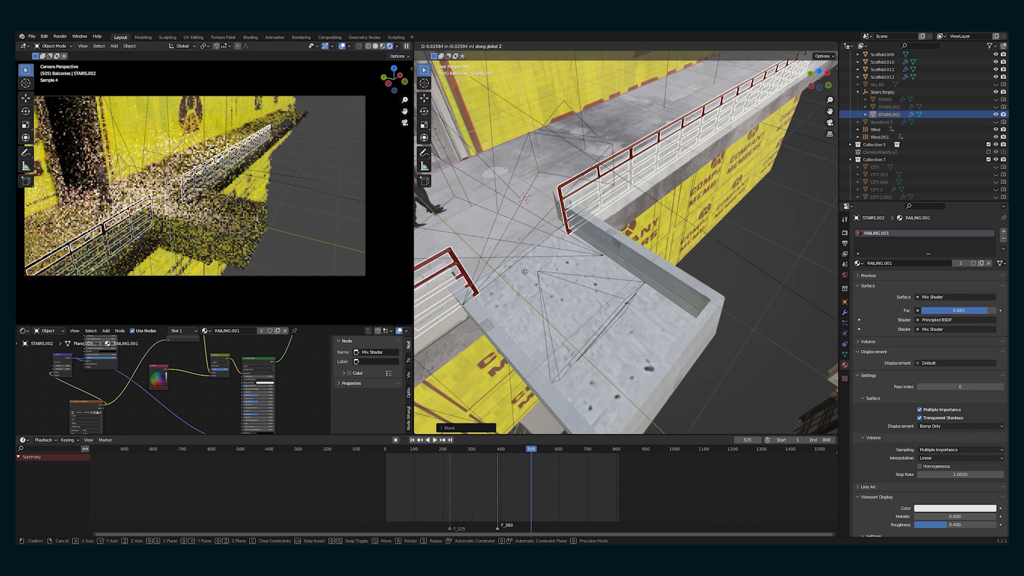
click(710, 258)
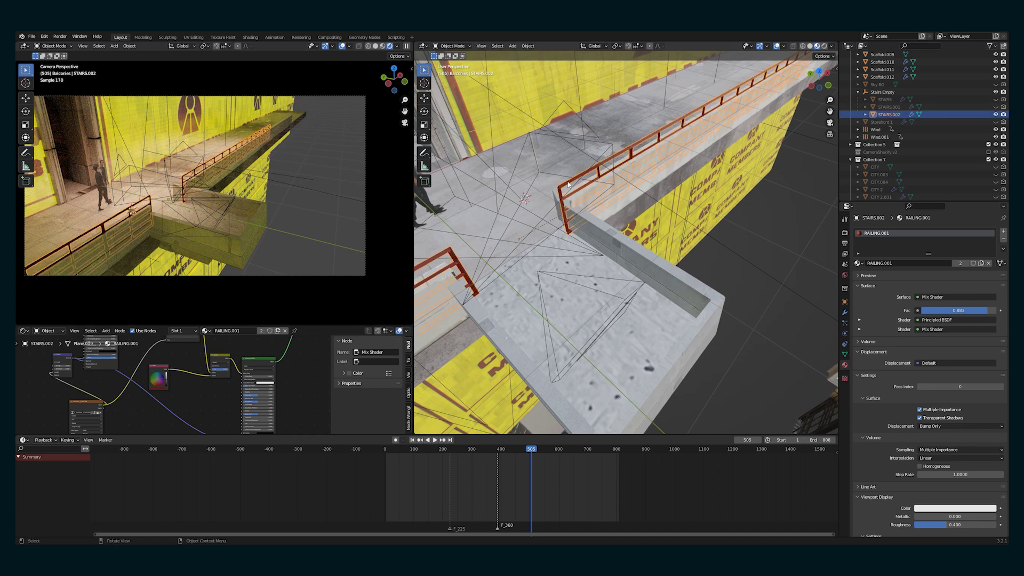
- Open the STAIRS.002 mesh for editing and box-select the railing section beyond the balcony in wireframe, framing its end close up
key(Tab)
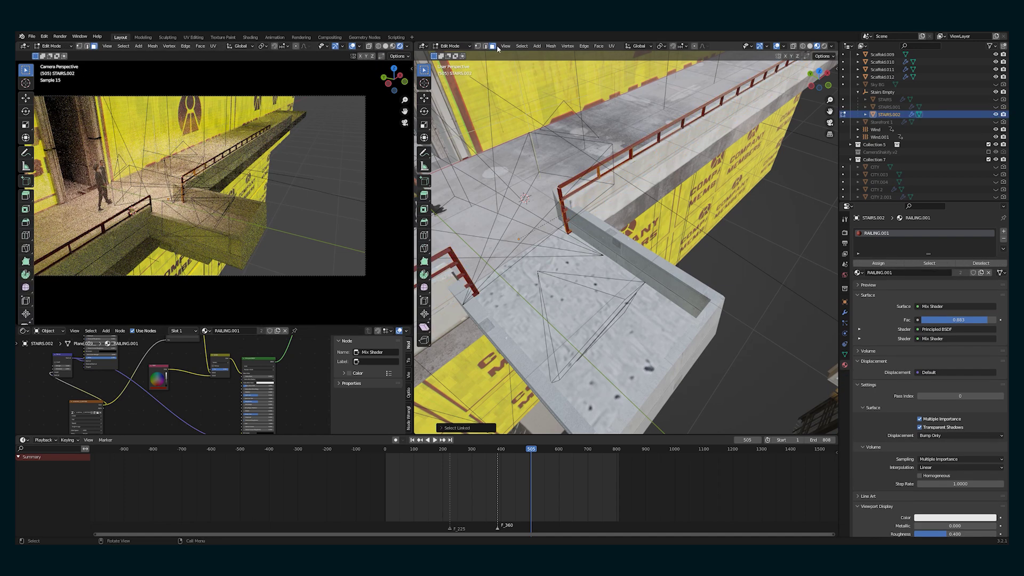
scroll(627, 183, down, 3)
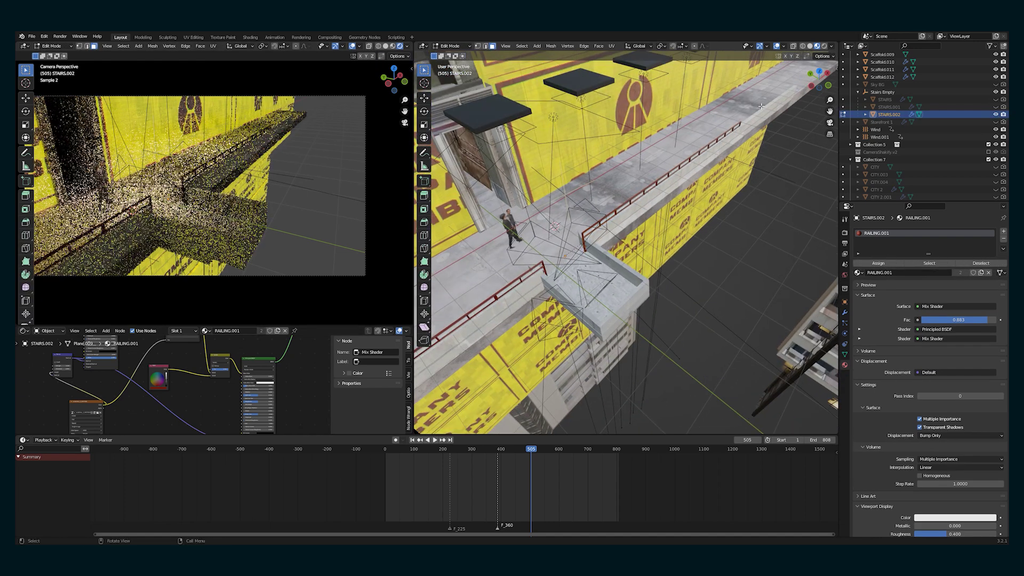
key(shift+z)
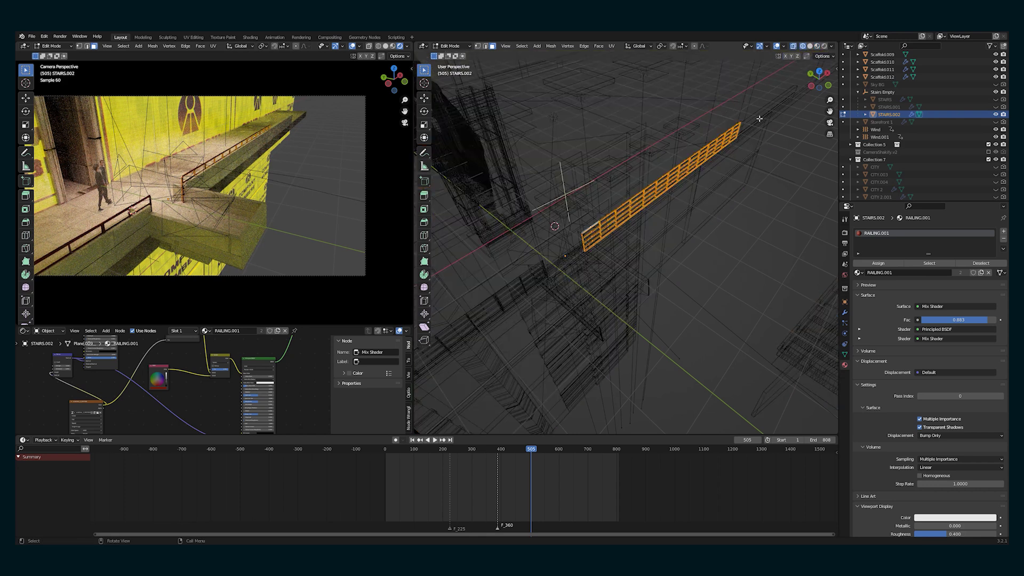
drag(767, 106, 581, 264)
key(shift+z)
key(KP_Decimal)
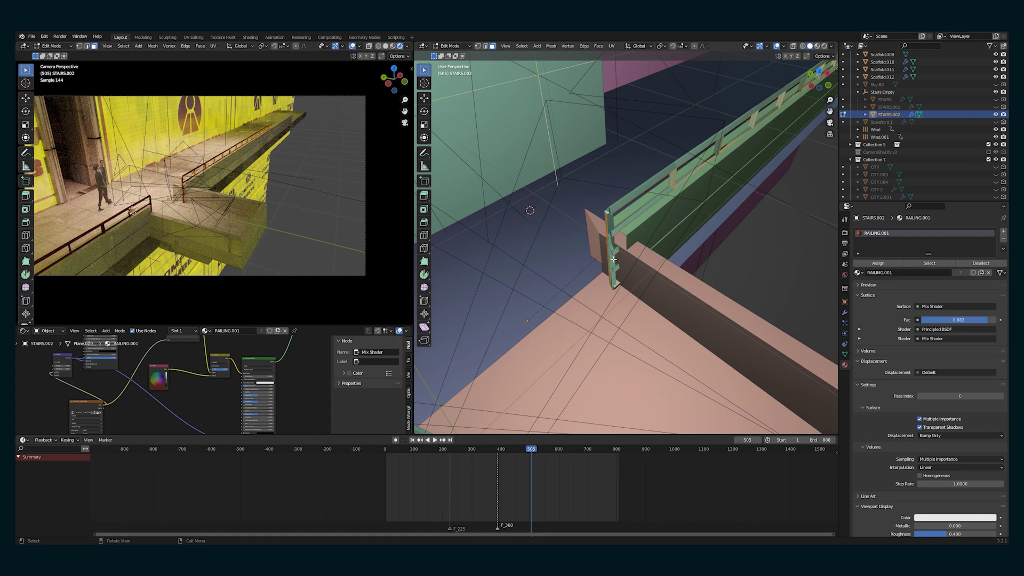
- Slide the STAIRS.002 railing about -0.1 m along the global X axis, restore the textured preview and clear the selection
key(g)
key(x)
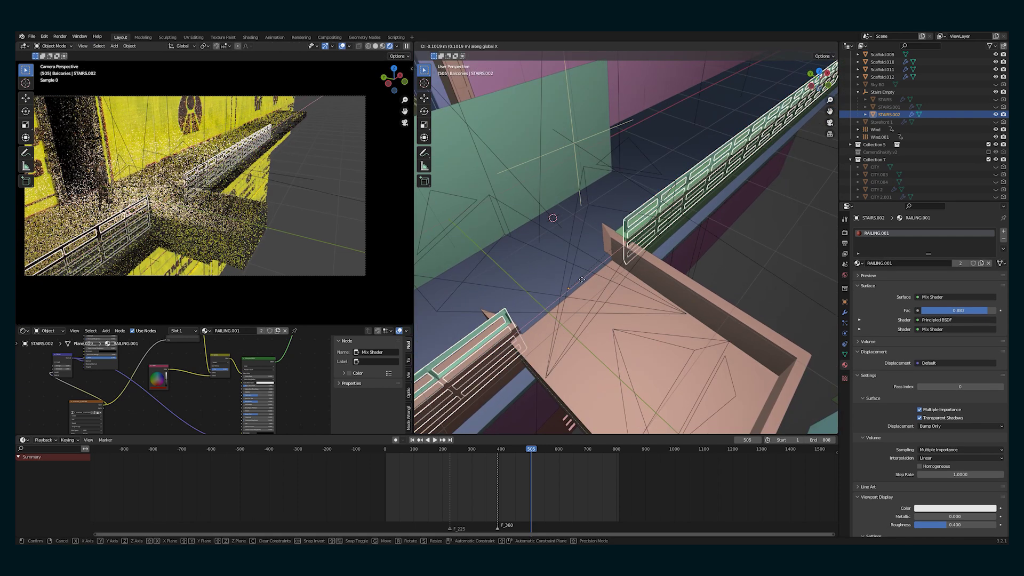
click(667, 227)
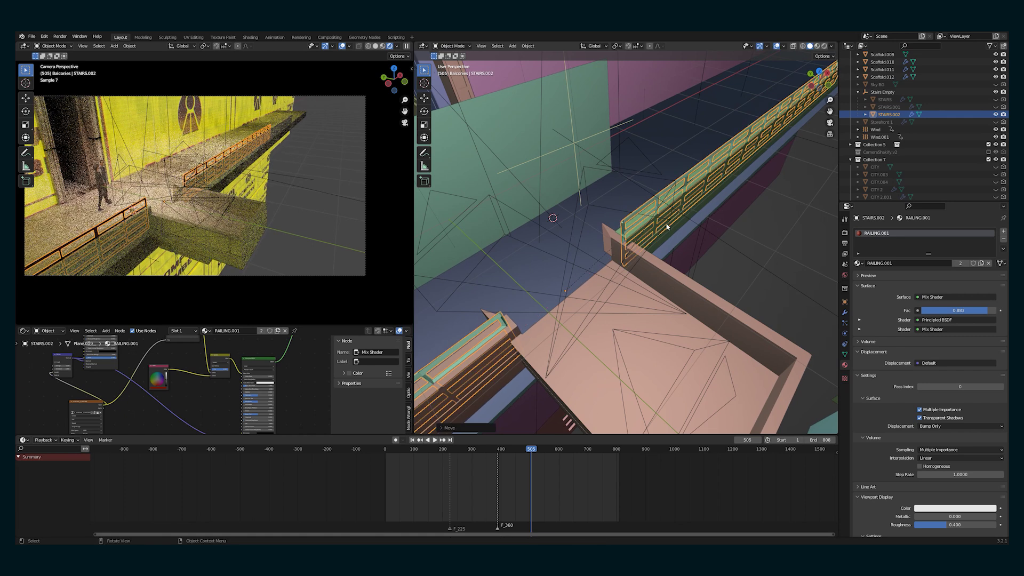
click(817, 47)
key(alt+a)
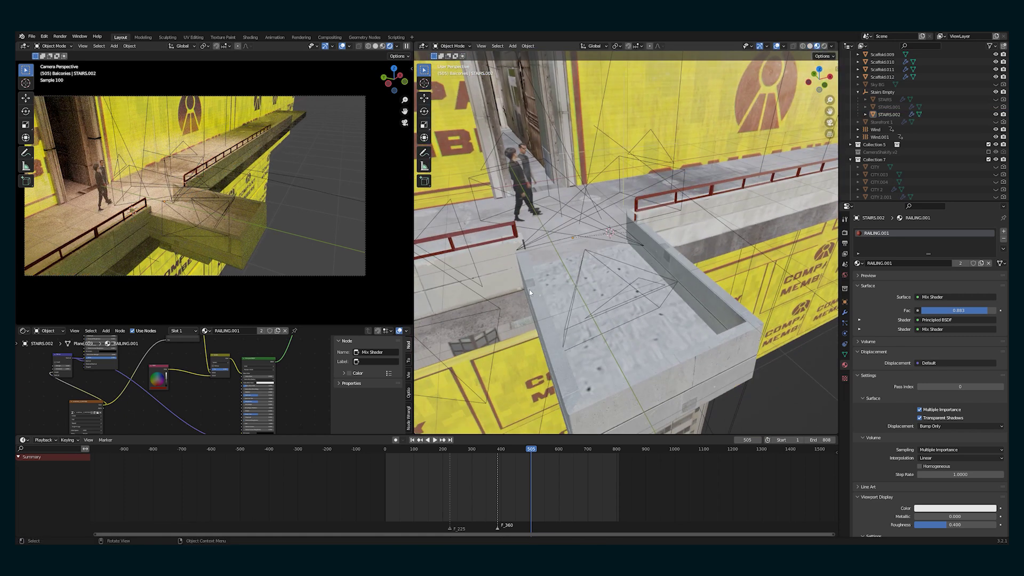
- Select the floor face of the balcony Column Round 1.002 in its mesh and add a new material slot
scroll(146, 234, up, 2)
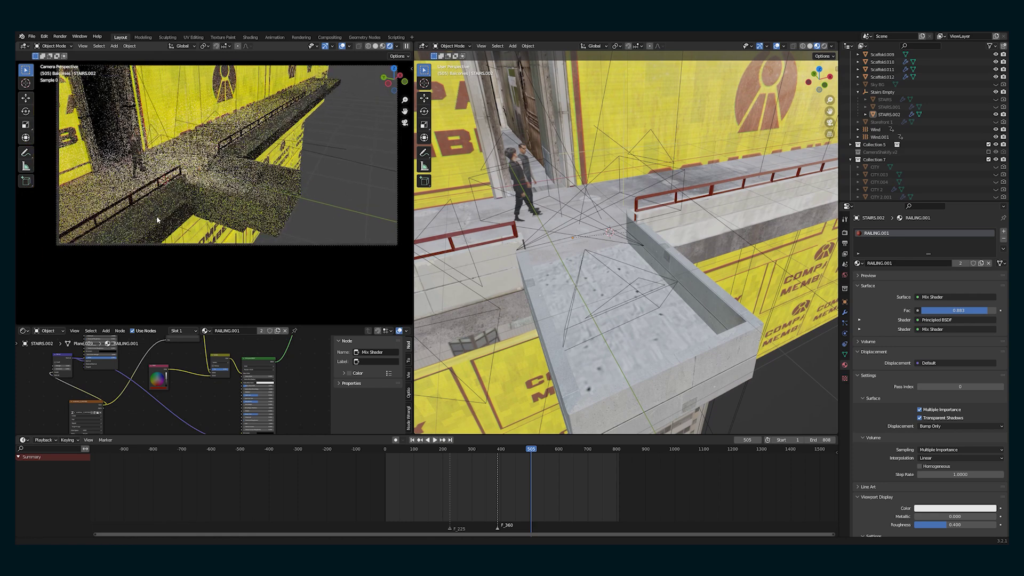
scroll(128, 248, up, 2)
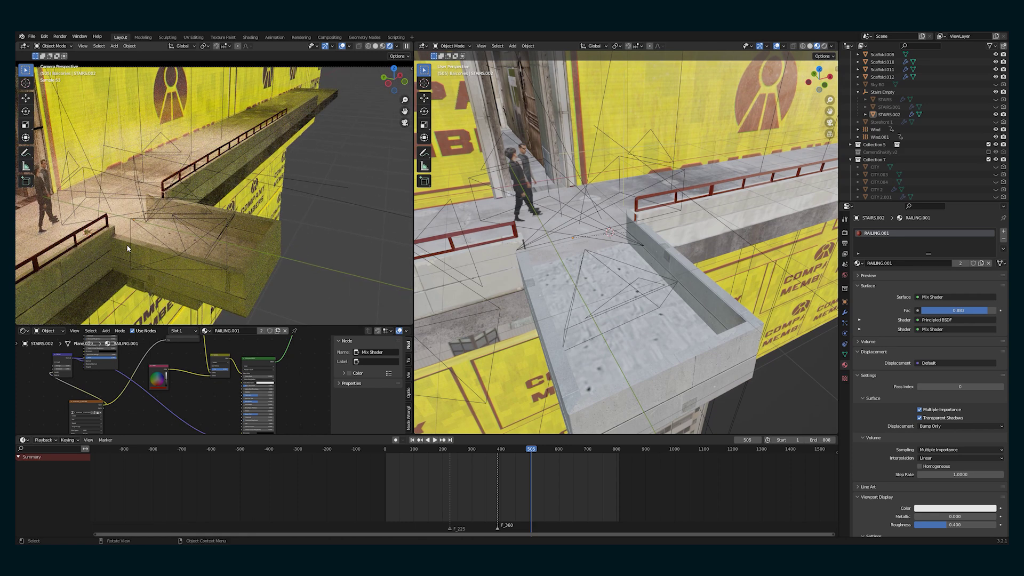
middle_drag(635, 299, 620, 261)
click(620, 261)
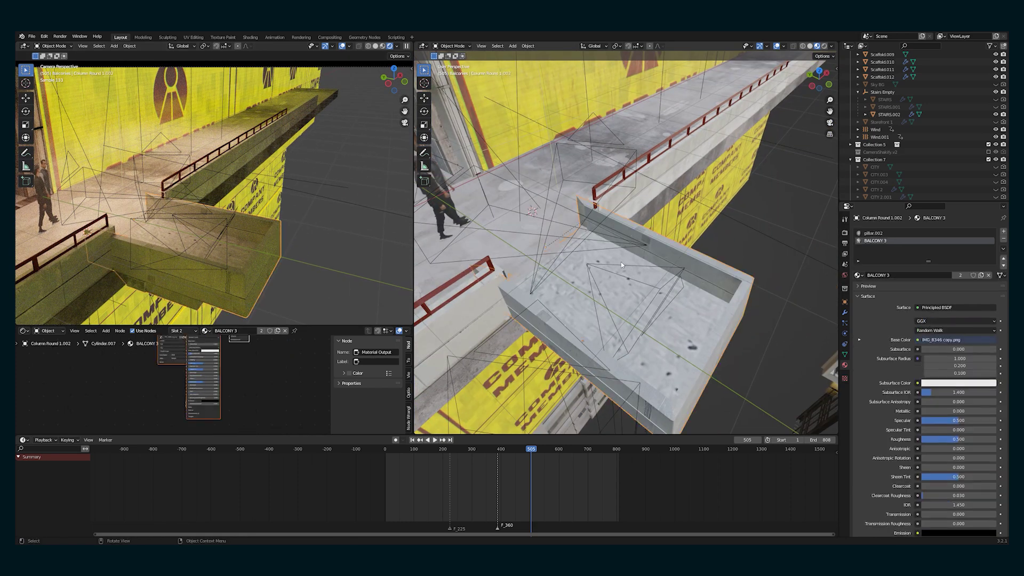
key(Tab)
click(700, 313)
click(1003, 233)
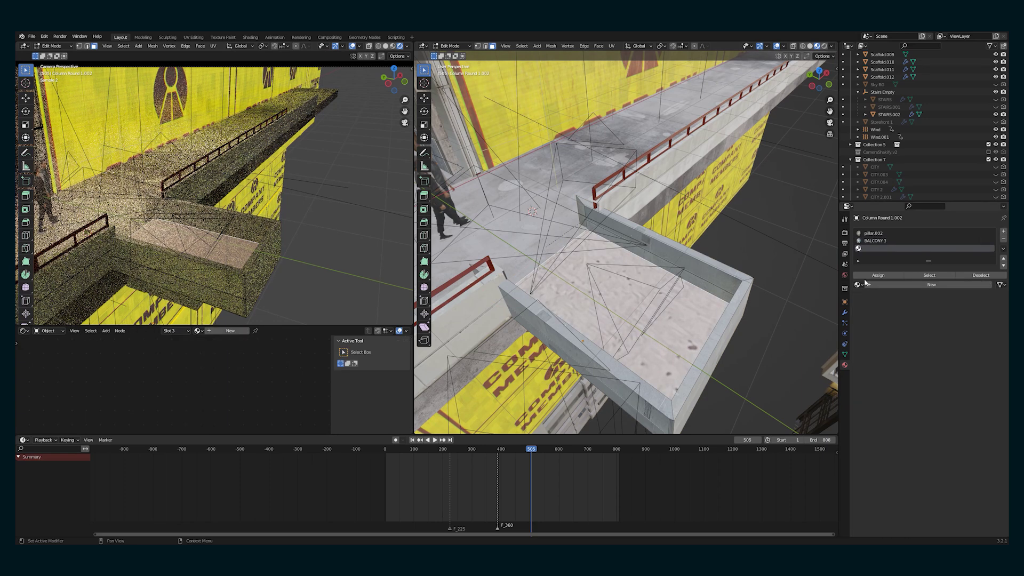
- Assign the Stained Concrete material to the balcony floor face and show its UVs in a UV editor
click(858, 284)
text(stair)
key(Return)
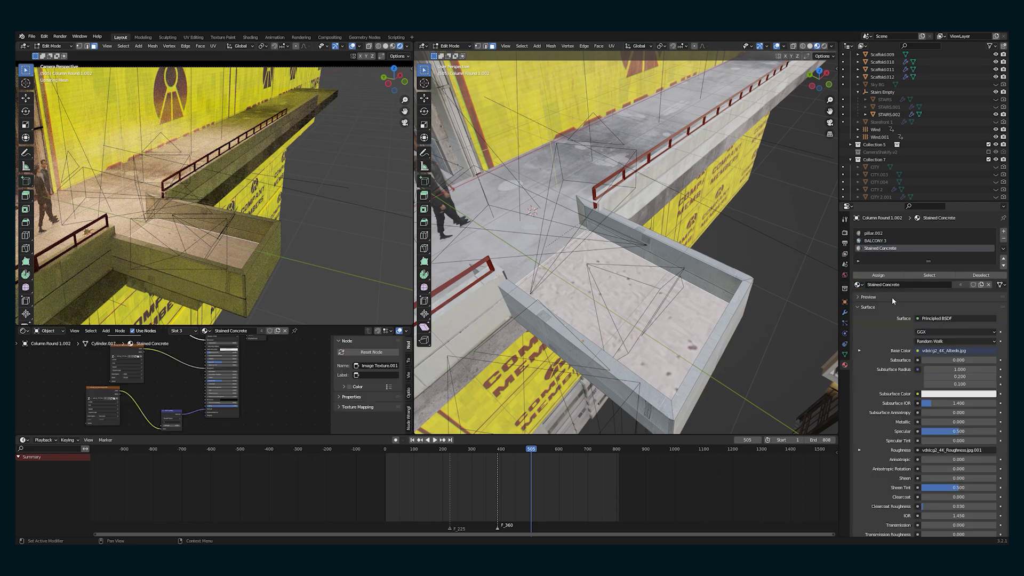
click(27, 332)
click(48, 371)
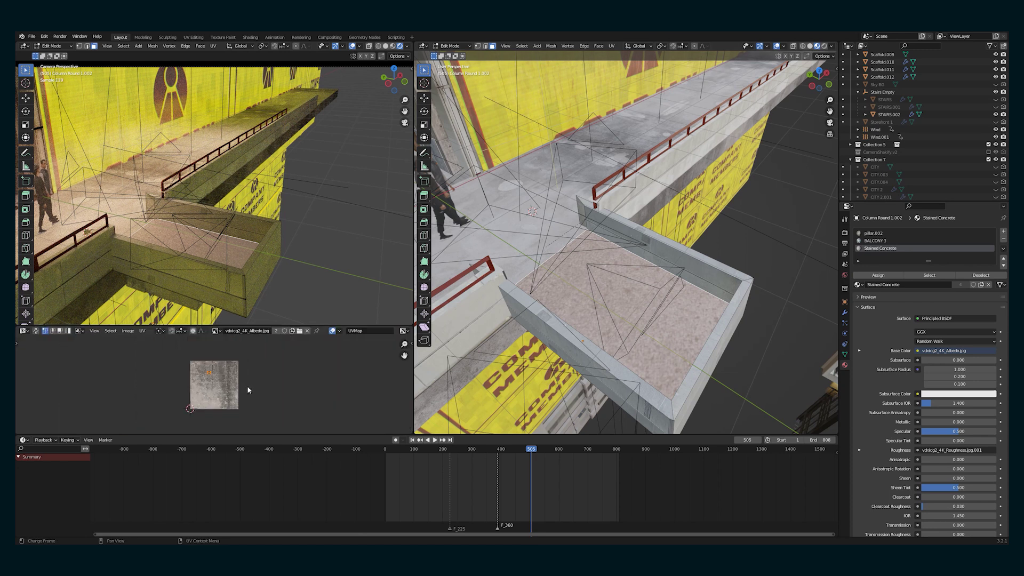
- Scale up the balcony floor face's UVs and reposition them over the stained concrete texture
key(s)
click(297, 359)
key(g)
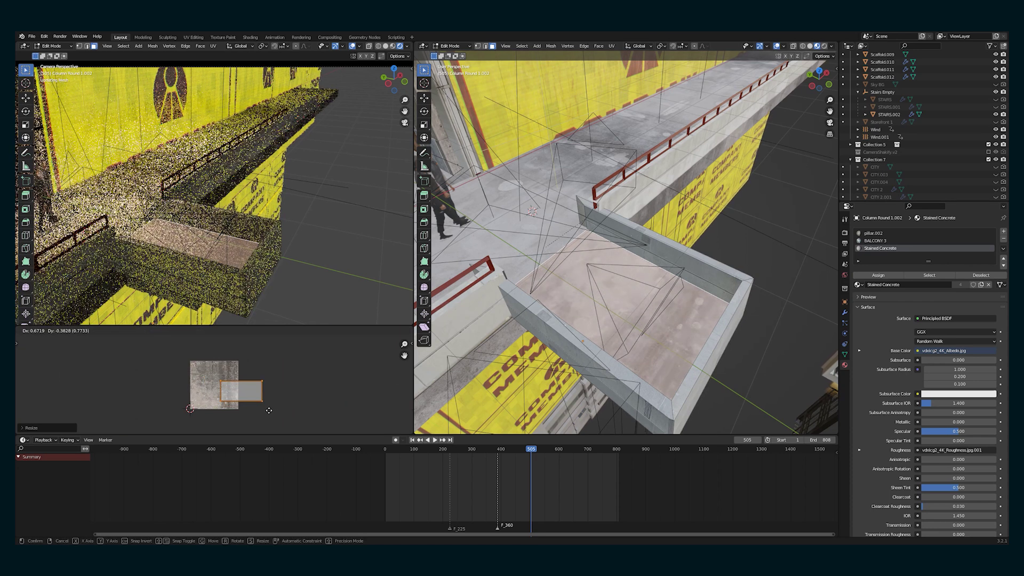
click(269, 410)
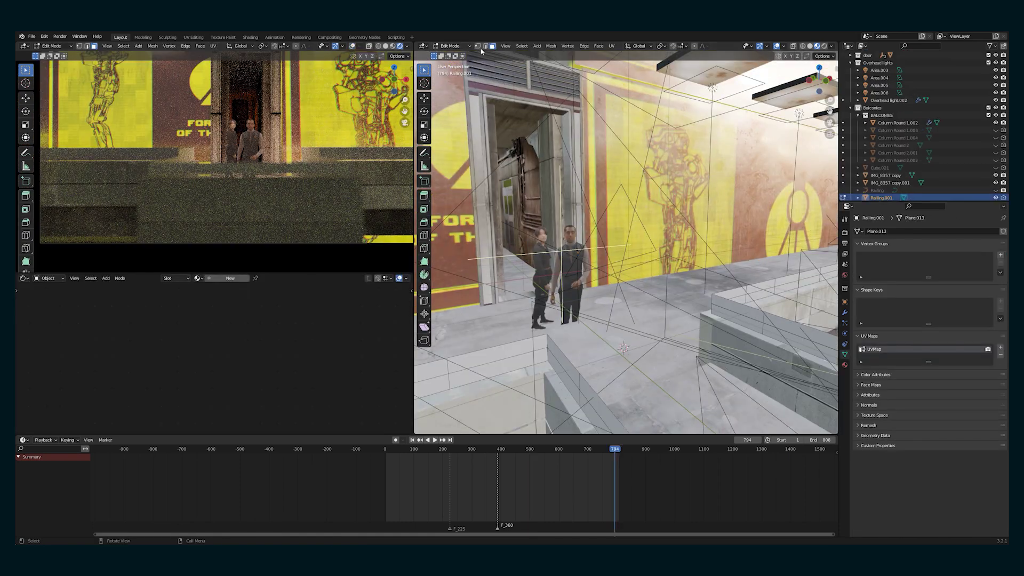
- Bevel the selected vertices of the Railing.001 mesh in vertex selection mode to round its corners
click(477, 46)
middle_drag(613, 256, 758, 272)
key(ctrl+shift+b)
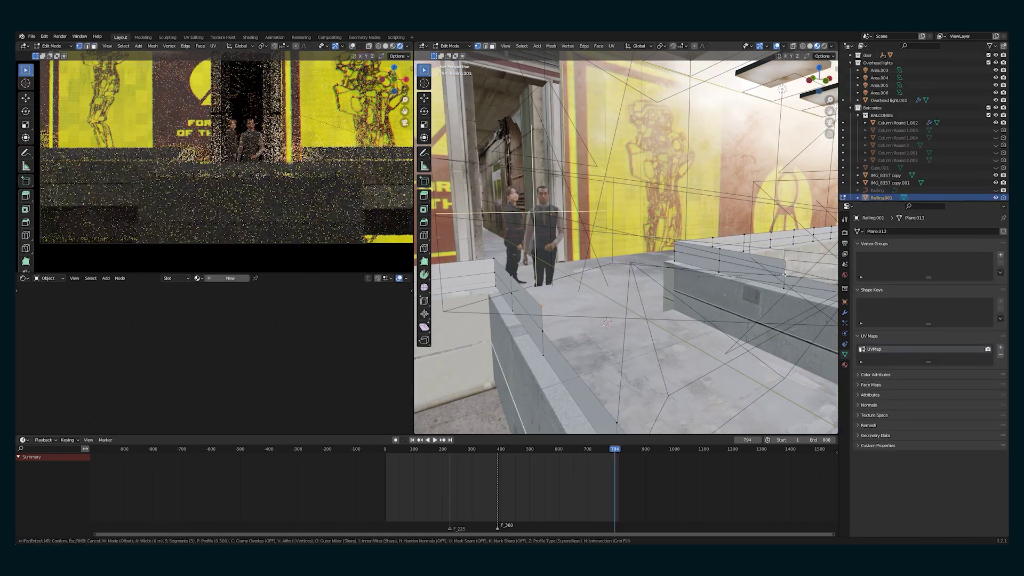
click(784, 273)
- Duplicate the Railing.001 mesh in place as a backup and convert the original to a curve
middle_drag(757, 299, 709, 320)
key(Tab)
key(Tab)
key(x)
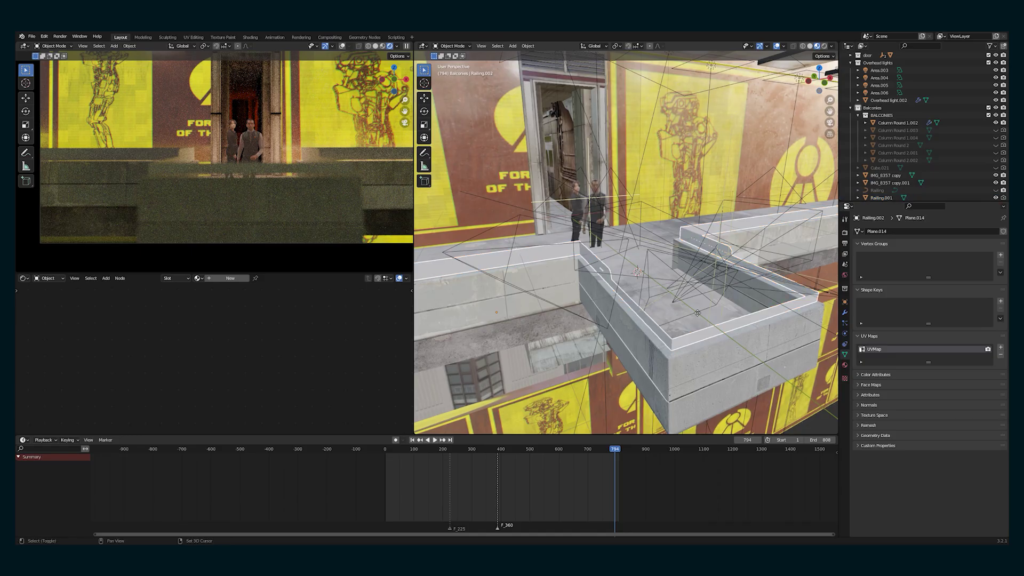
right_click(501, 270)
mouse_move(527, 271)
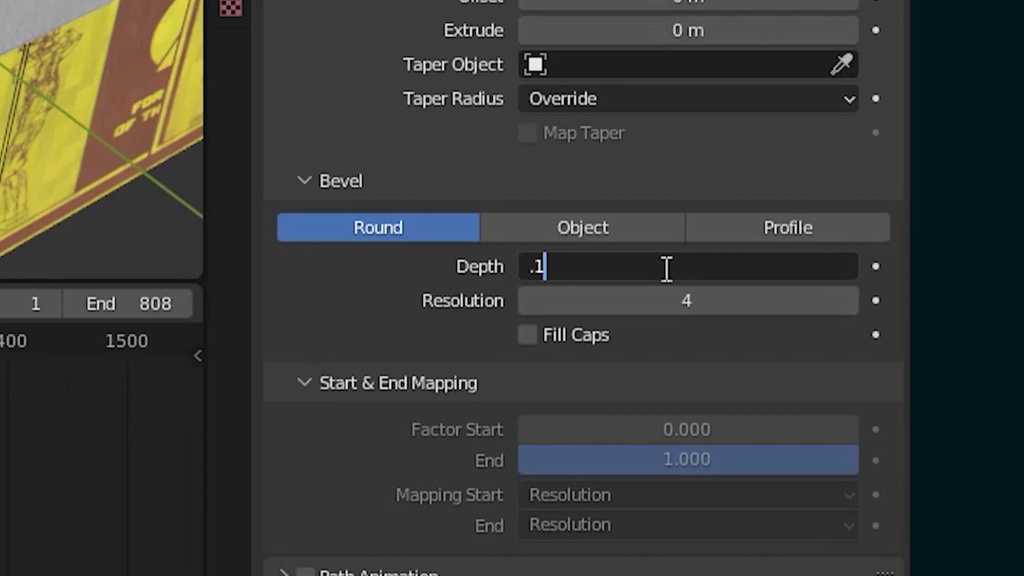
- Give the Railing.001 curve a round bevel with a depth of 0.013 m and a resolution of 8
text(5)
key(Return)
click(594, 266)
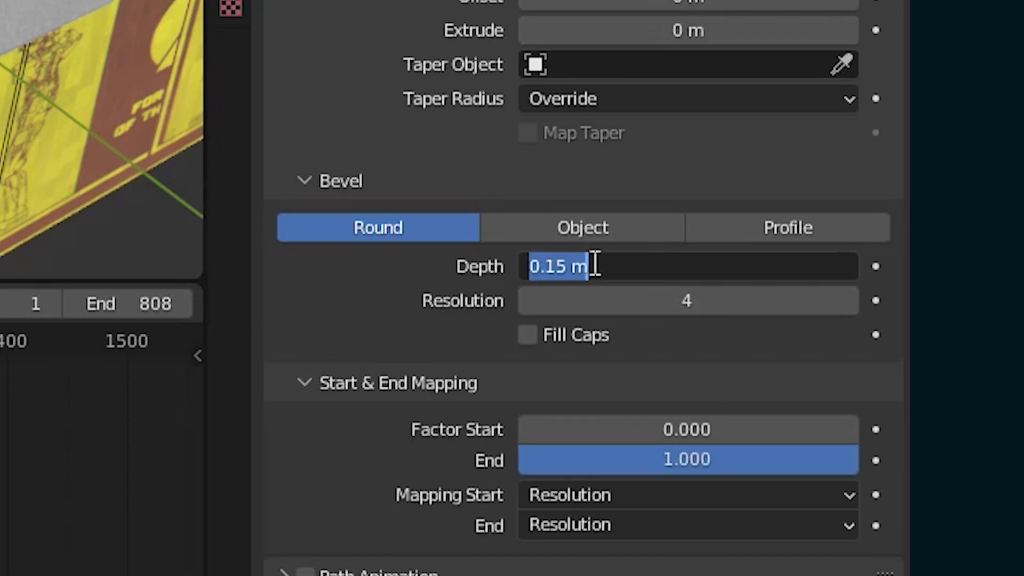
key(Return)
drag(783, 298, 810, 299)
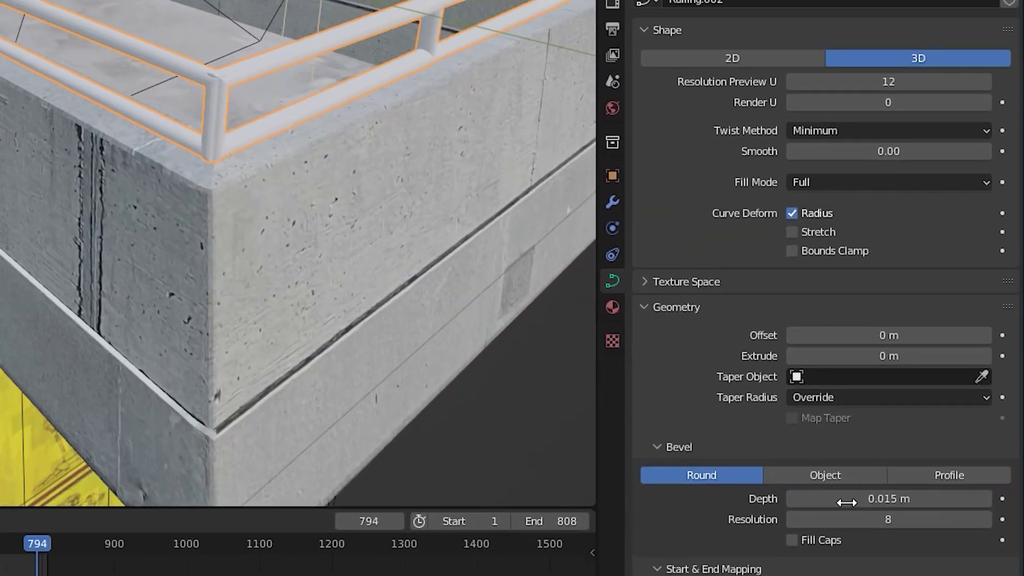
click(748, 401)
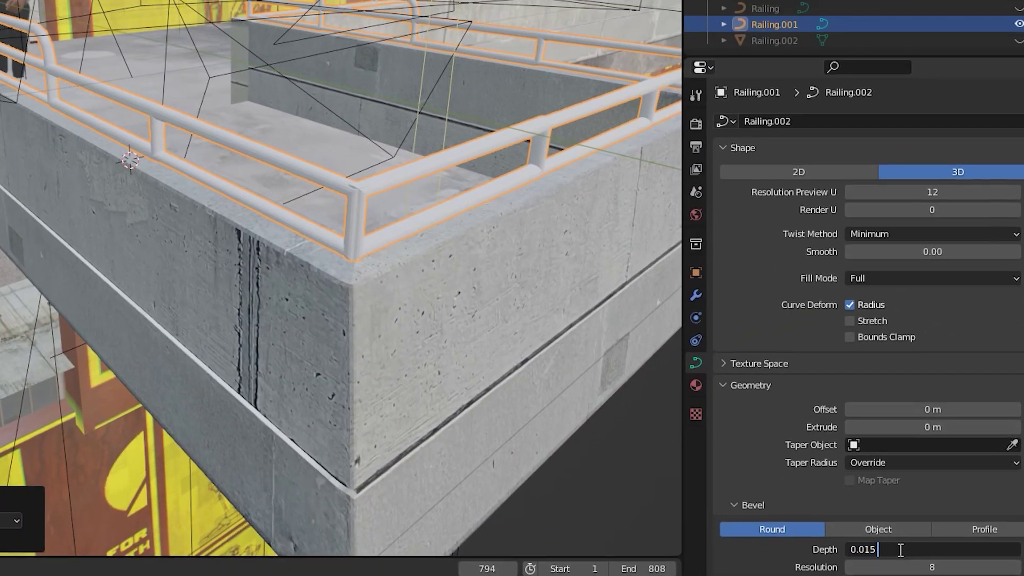
key(BackSpace)
text(4)
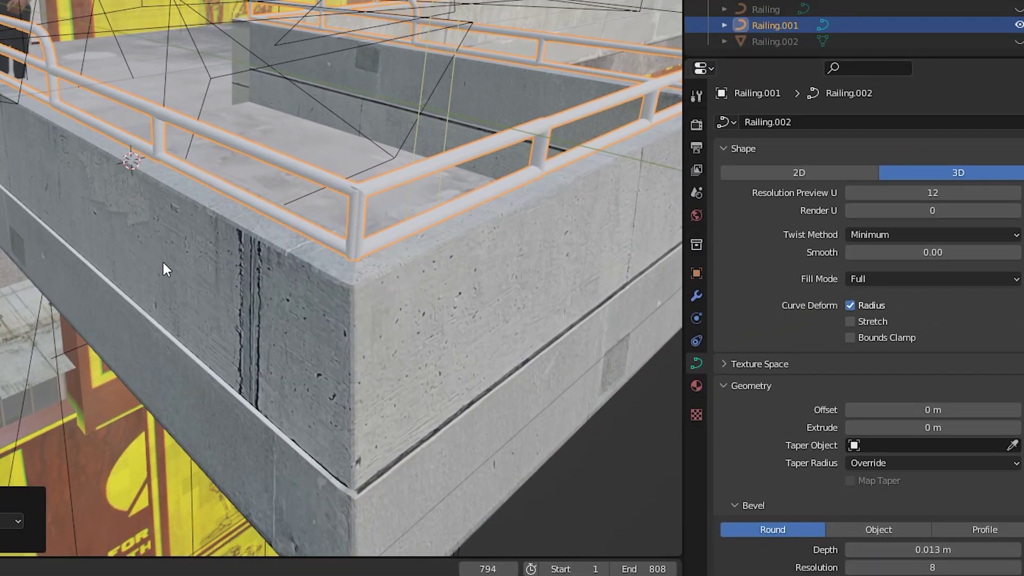
- Assign the existing RAILING.001 material to the Railing.001 curve
click(696, 385)
click(725, 190)
text(RAIL)
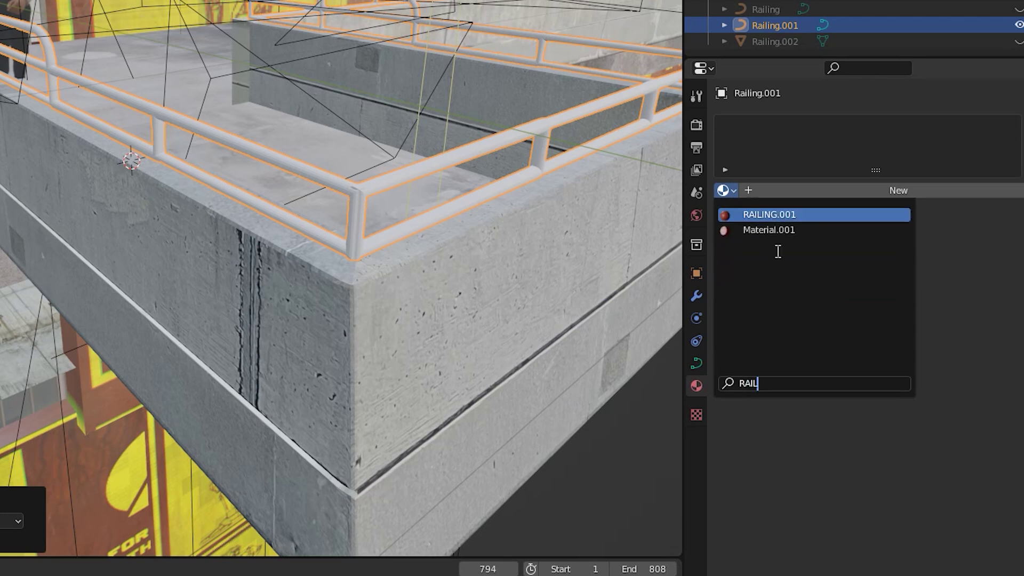
click(876, 214)
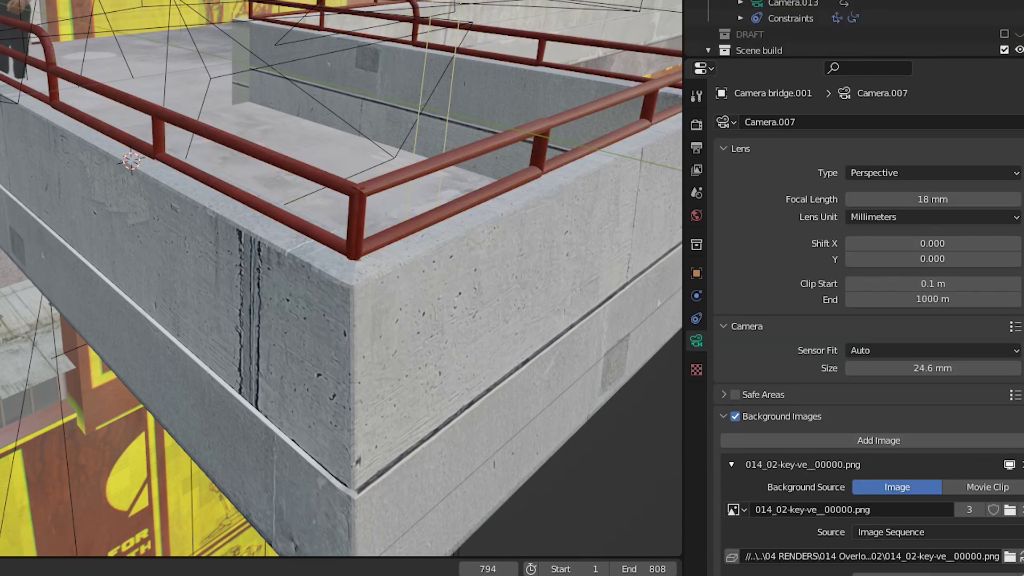
- Select the balcony railing and review its material's displacement, surface, volume and viewport display settings
click(416, 240)
scroll(930, 494, down, 8)
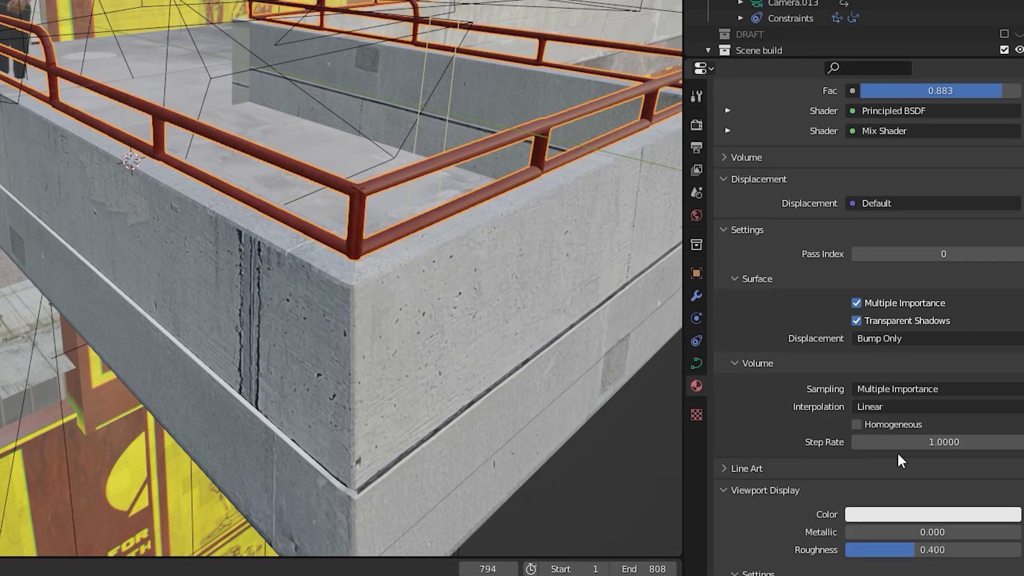
key(ctrl+shift+Tab)
key(Return)
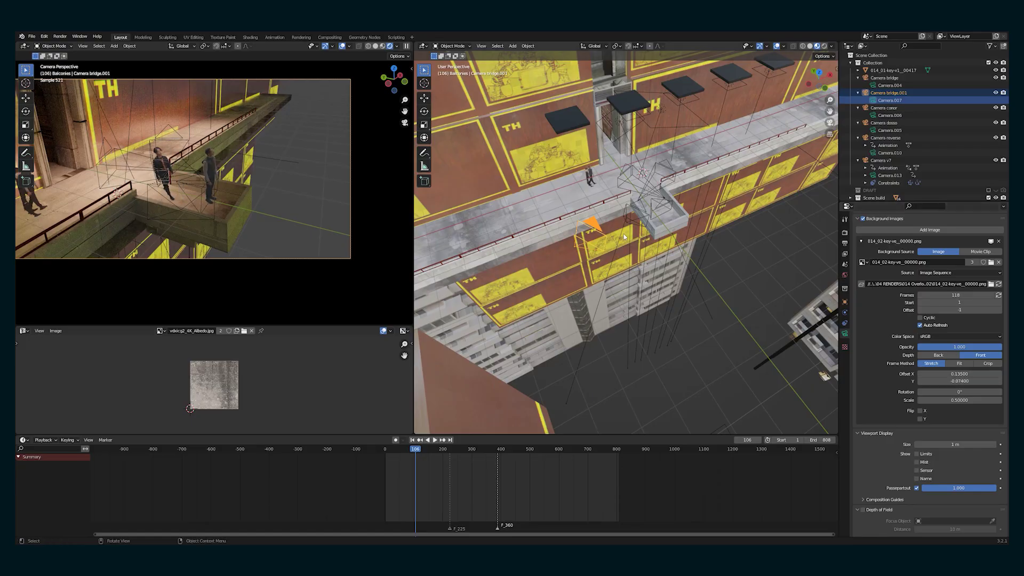
- Move the Camera bridge.001 camera and rotate it about global Z to reframe the balcony, with its background image's X offset at -0.066
drag(625, 236, 613, 267)
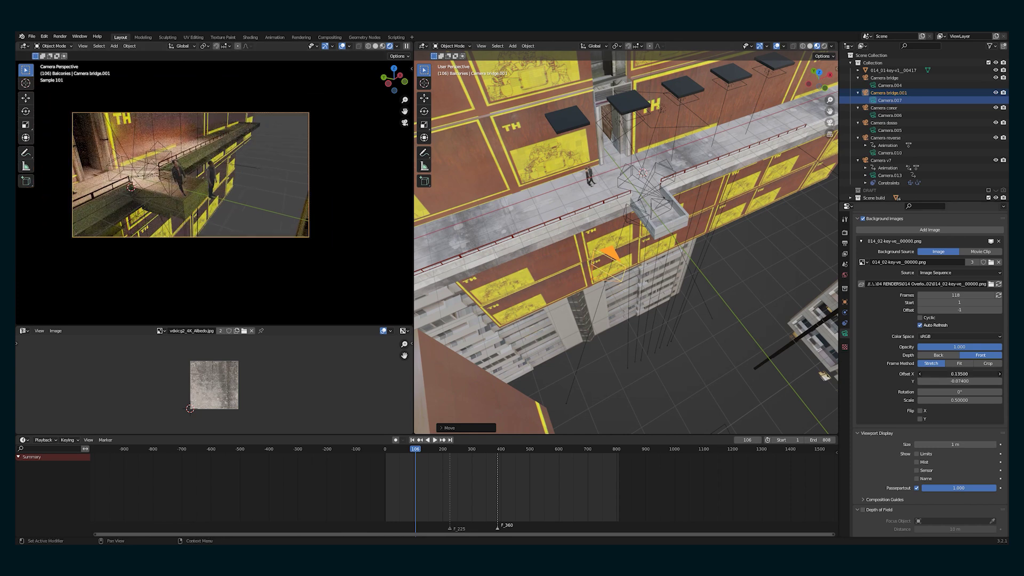
click(609, 325)
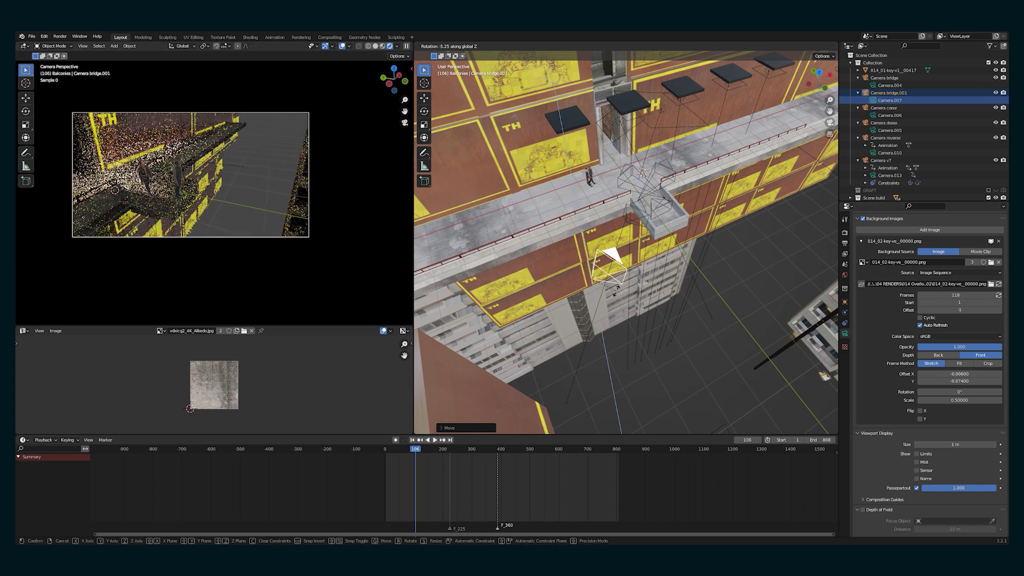
key(x)
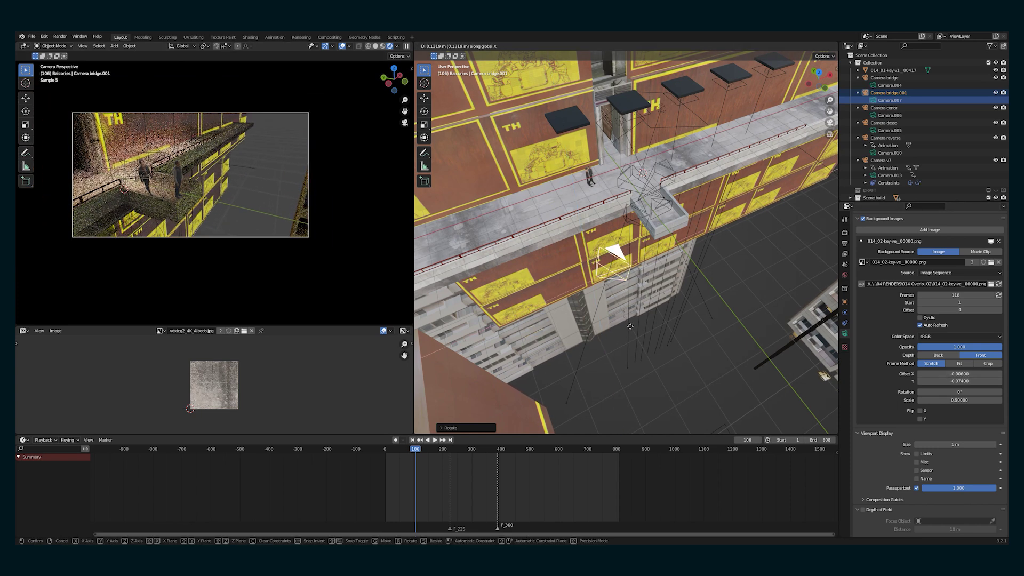
scroll(630, 325, up, 3)
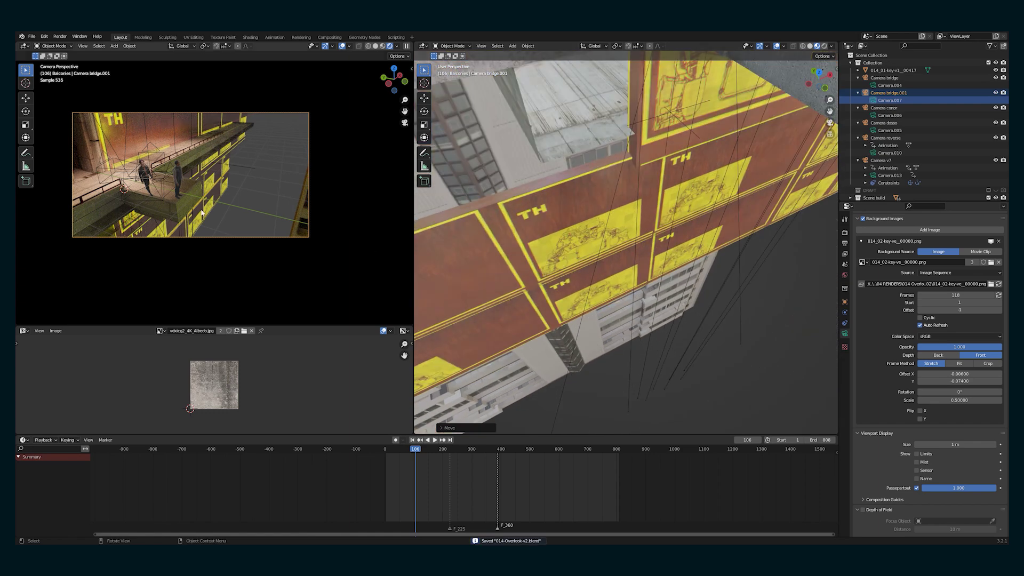
- Refine the Camera bridge.001 position along global Z and X to frame the two actors on the balcony
scroll(216, 206, up, 4)
scroll(585, 241, up, 2)
scroll(585, 241, down, 3)
key(g)
key(z)
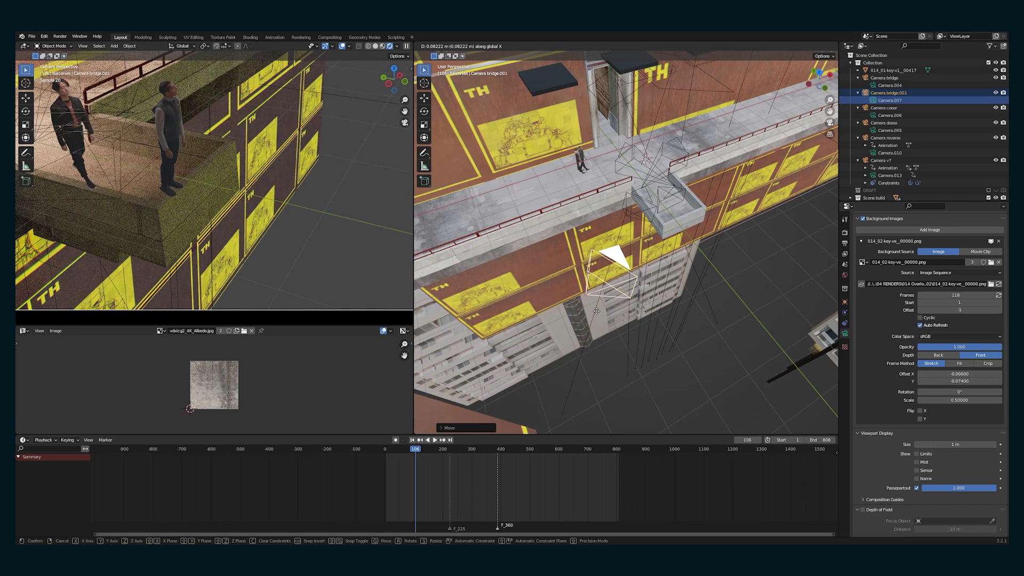
click(639, 296)
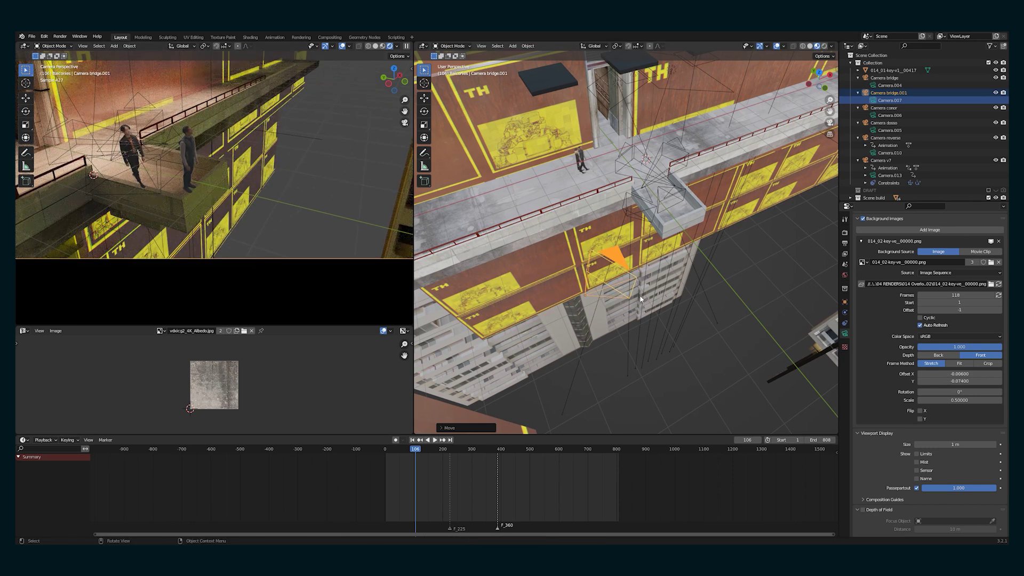
scroll(184, 205, down, 1)
scroll(698, 352, up, 2)
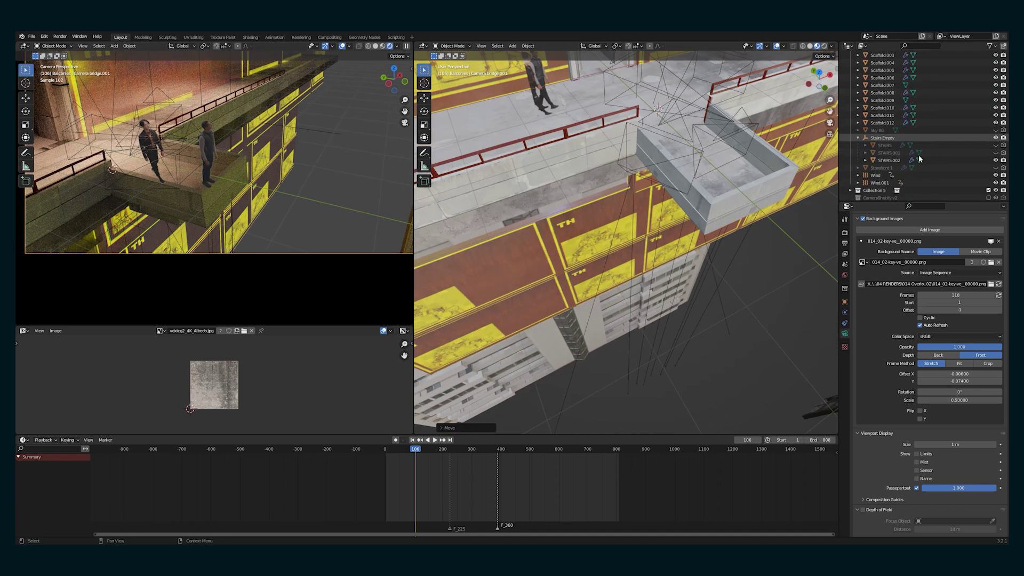
- Unhide the Human_BaseMesh.001 and Human_BaseMesh.008 stand-in figures on the balcony
scroll(918, 157, up, 10)
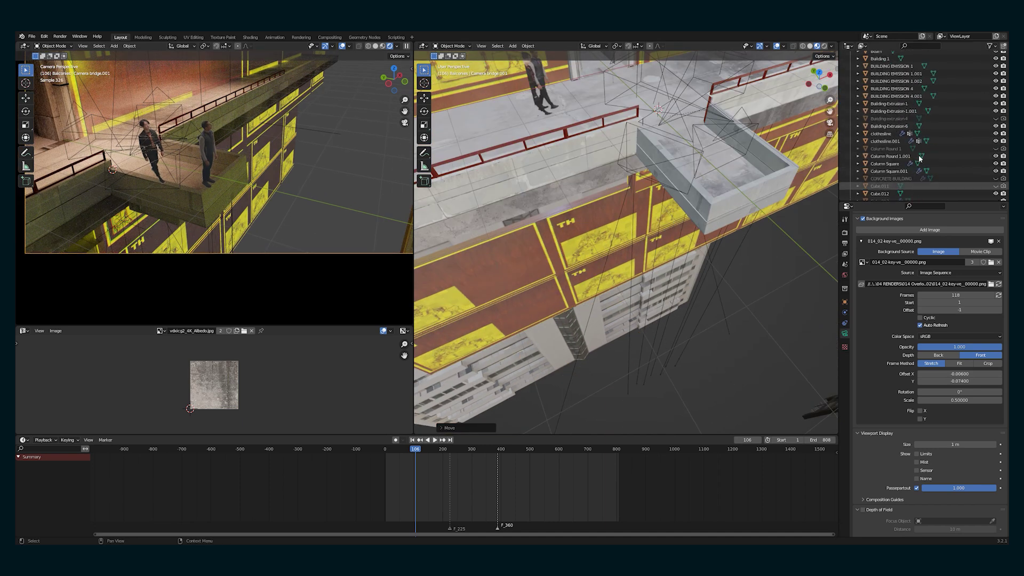
scroll(918, 158, down, 10)
drag(995, 111, 995, 119)
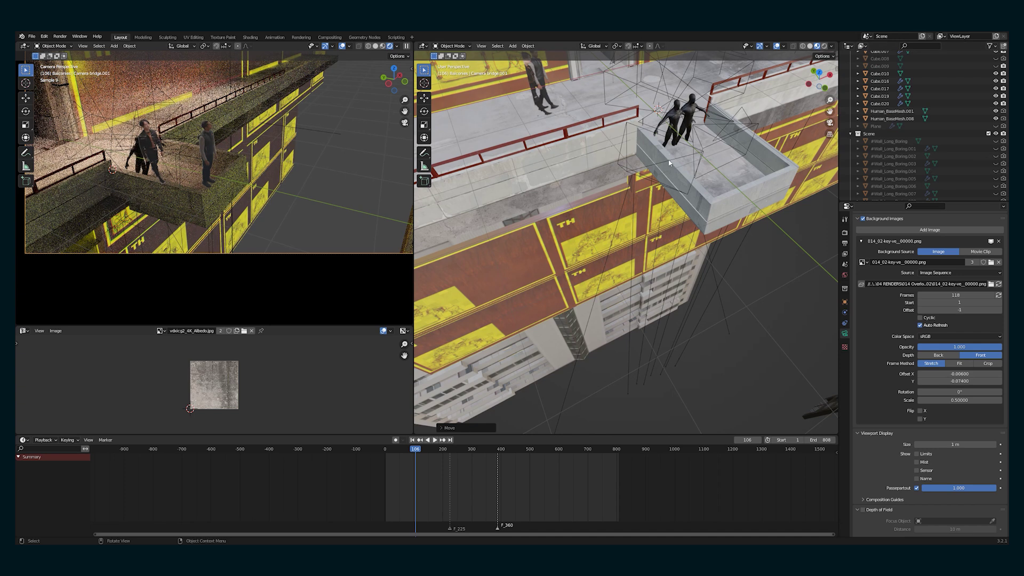
- Examine the two human stand-ins on the balcony and their alignment with the footage through Camera.006 and Camera.005
click(693, 161)
scroll(904, 149, up, 15)
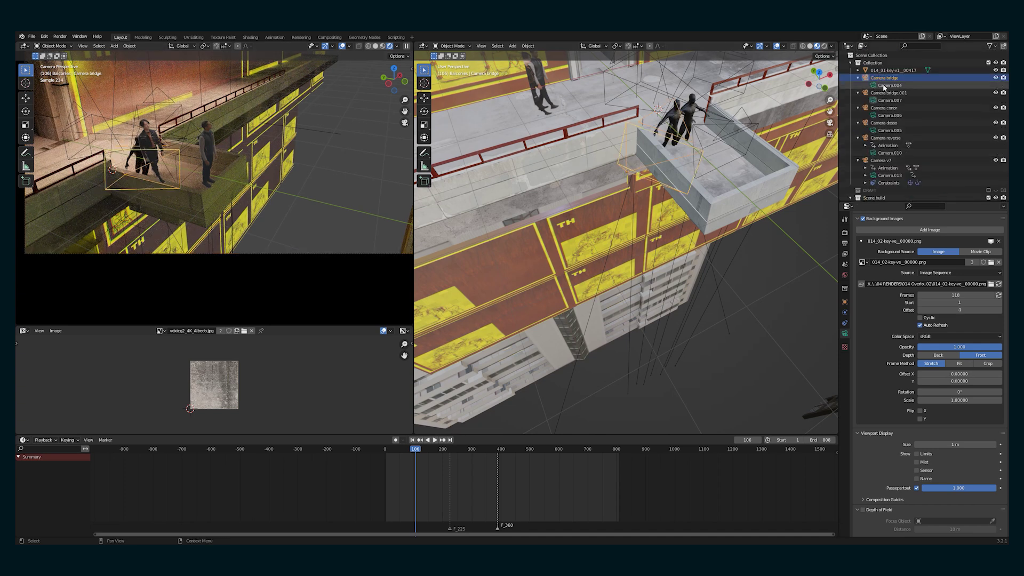
click(885, 114)
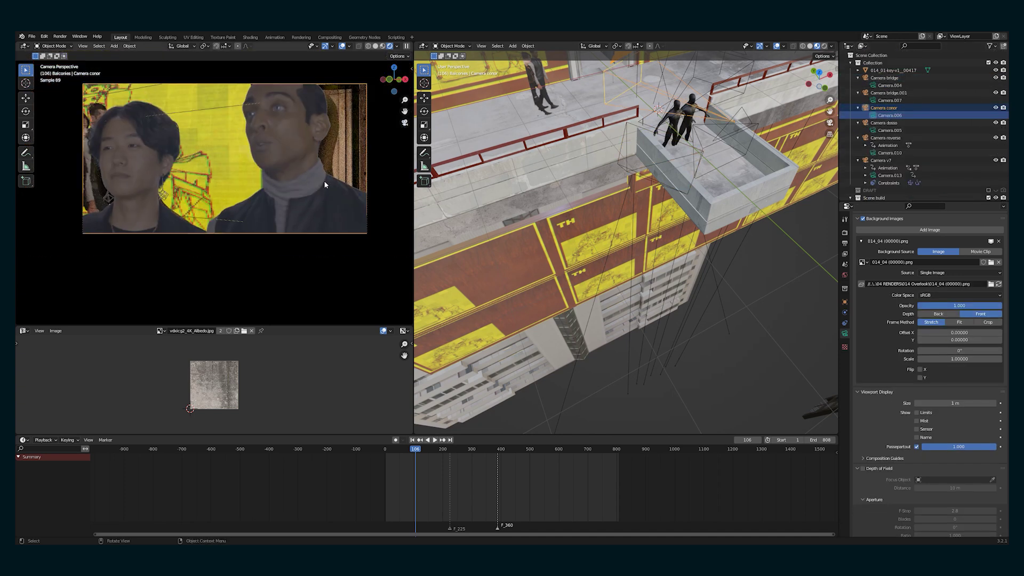
click(674, 123)
key(KP_Decimal)
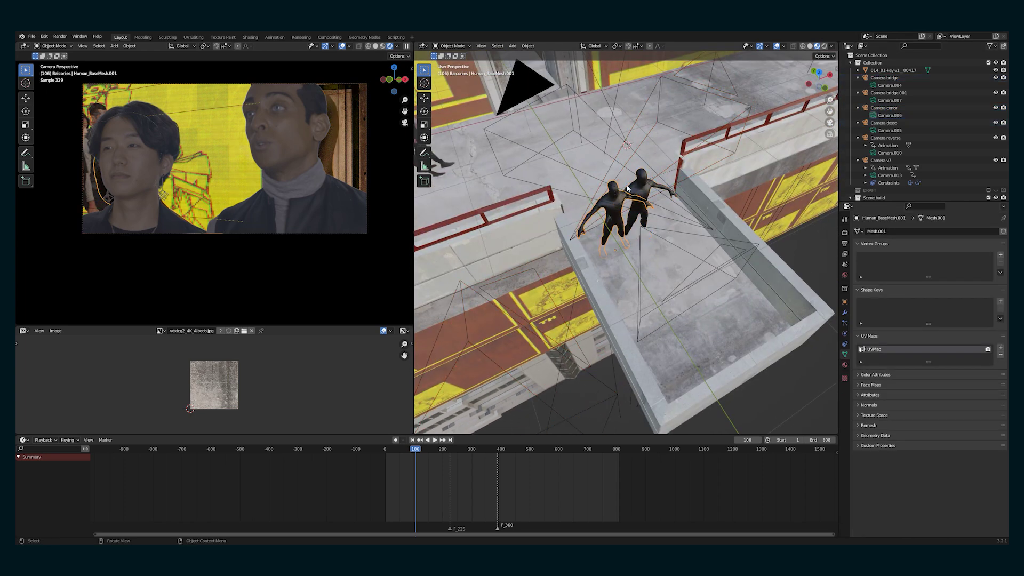
drag(523, 83, 727, 359)
key(ctrl+z)
click(896, 130)
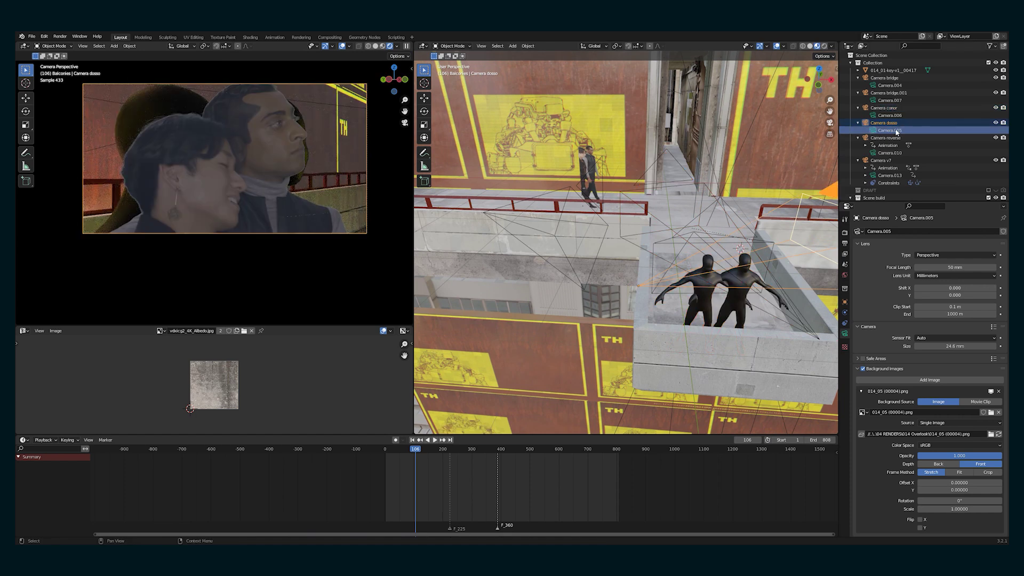
- Enable depth of field and limits display for Camera.006, hide the camera view's overlays and set the focus distance to about 0.87 m
click(887, 116)
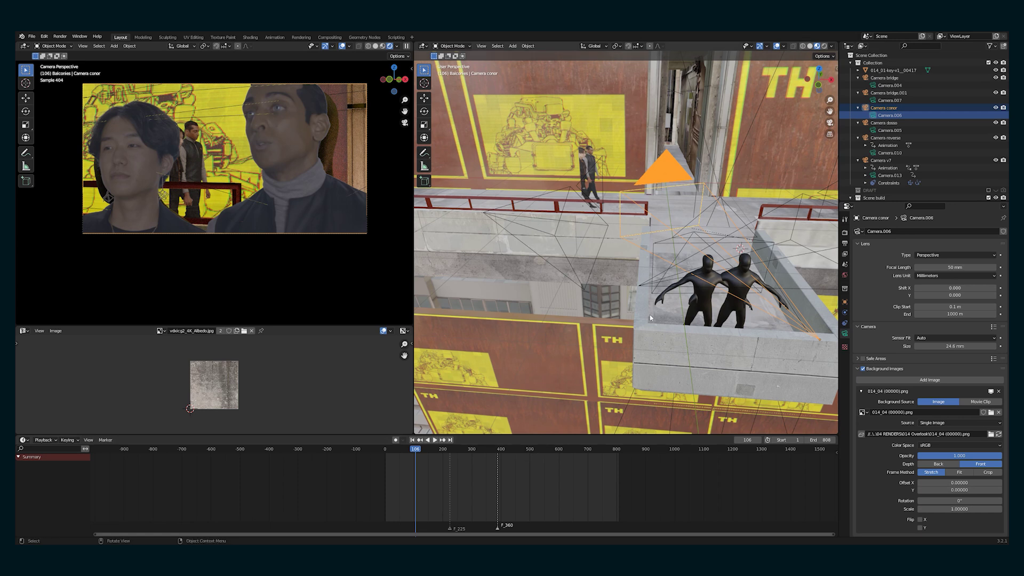
scroll(860, 380, down, 8)
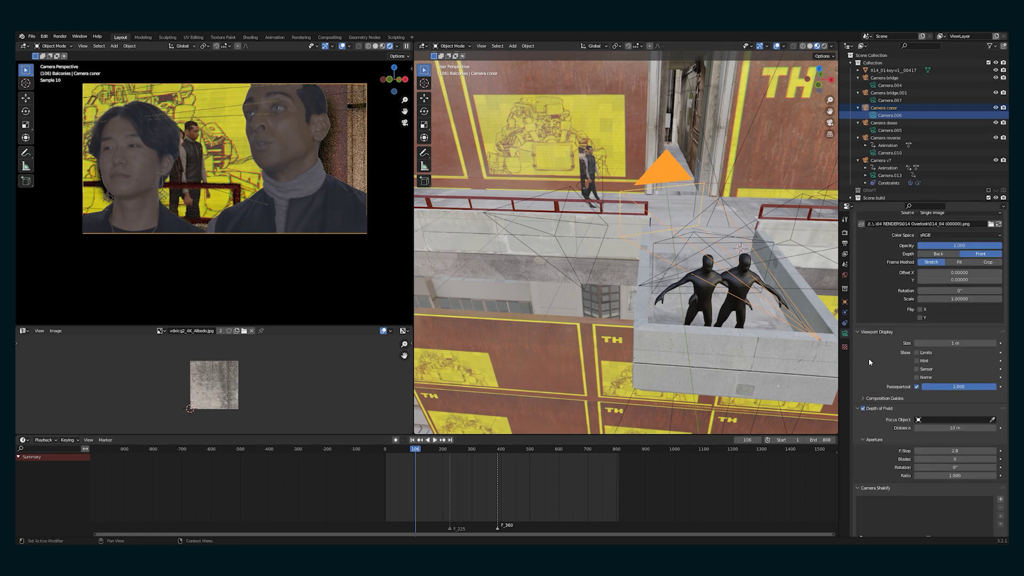
drag(954, 428, 943, 427)
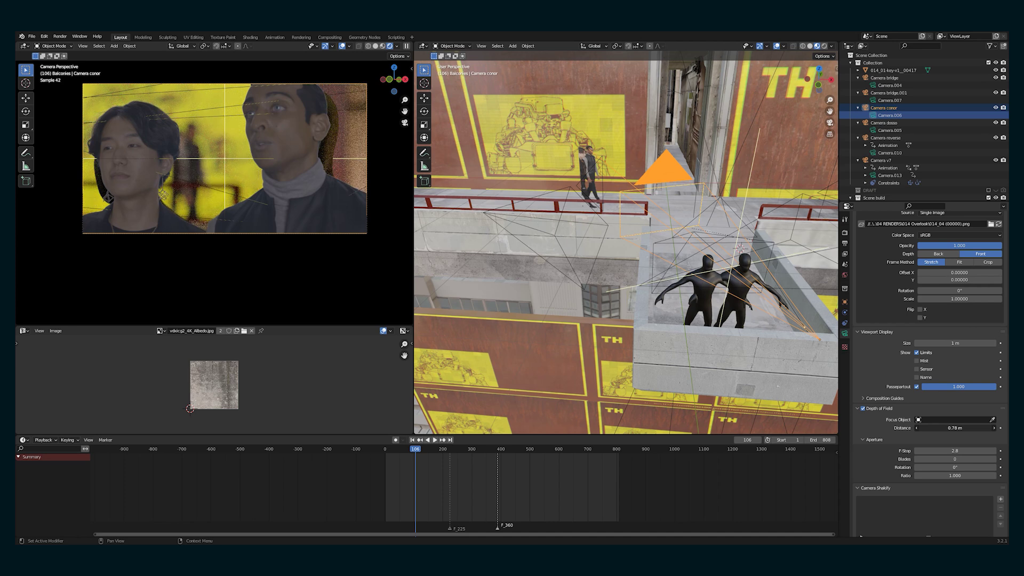
click(342, 46)
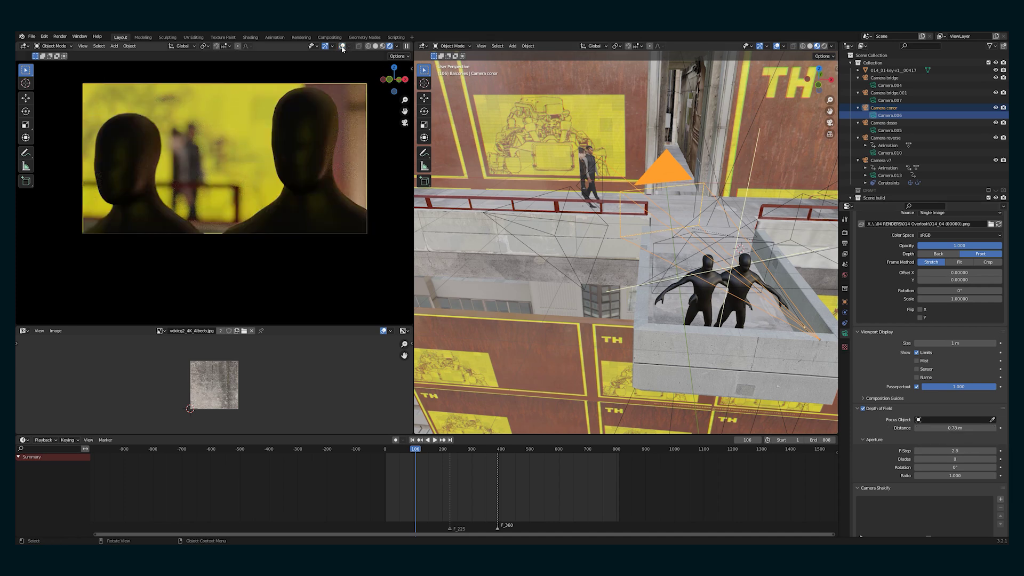
drag(955, 428, 959, 428)
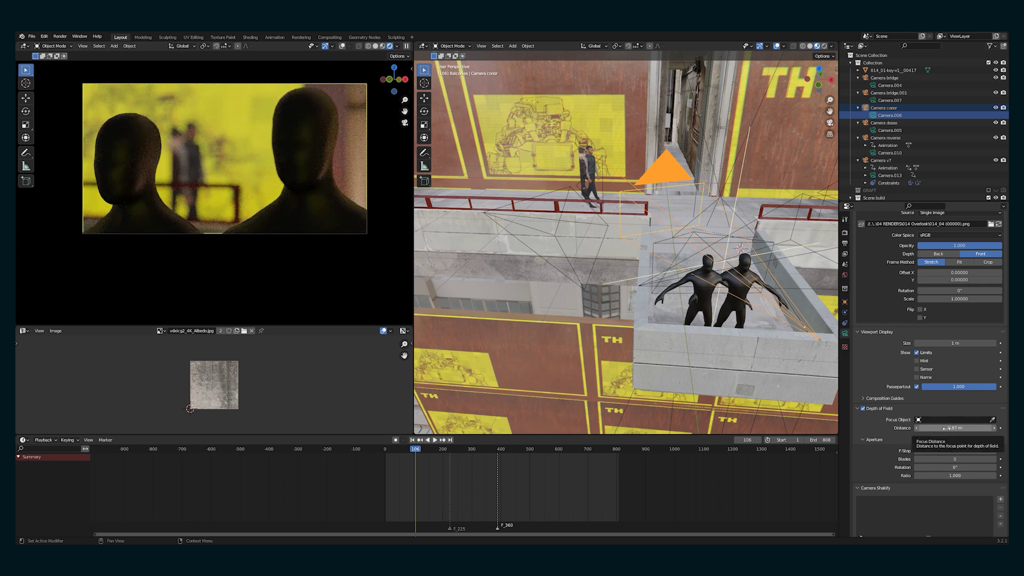
- Enable depth of field and limits display for Camera.005, with a focus distance of 0.91 m and an f-stop of 5.0
click(888, 130)
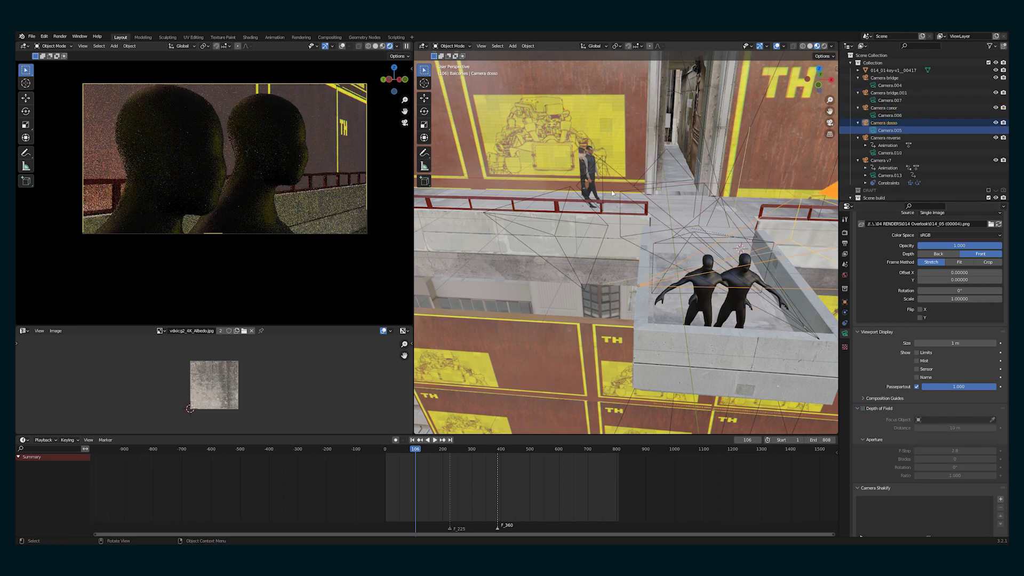
click(343, 47)
click(343, 47)
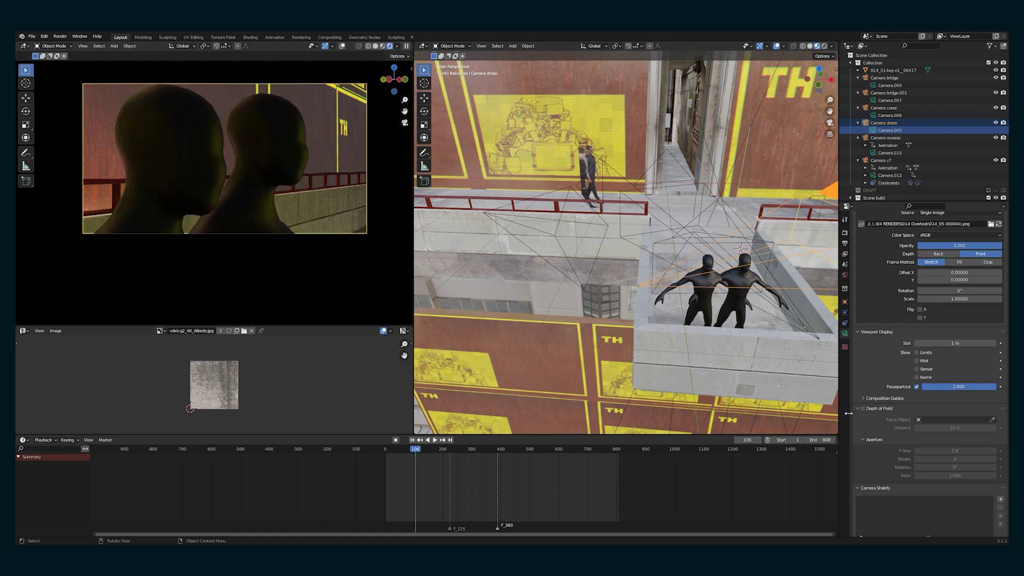
drag(973, 428, 928, 428)
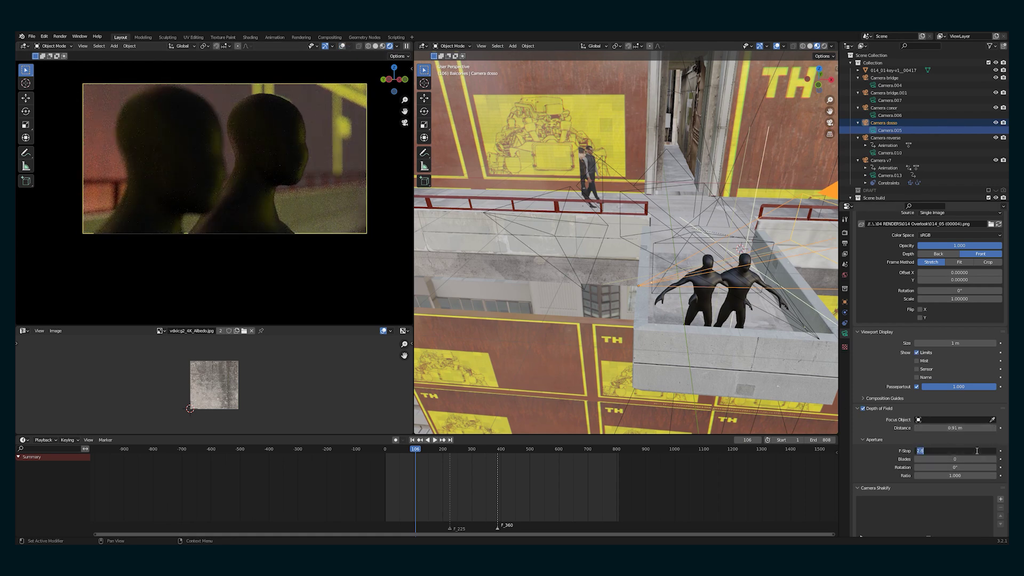
text(3.5)
key(Return)
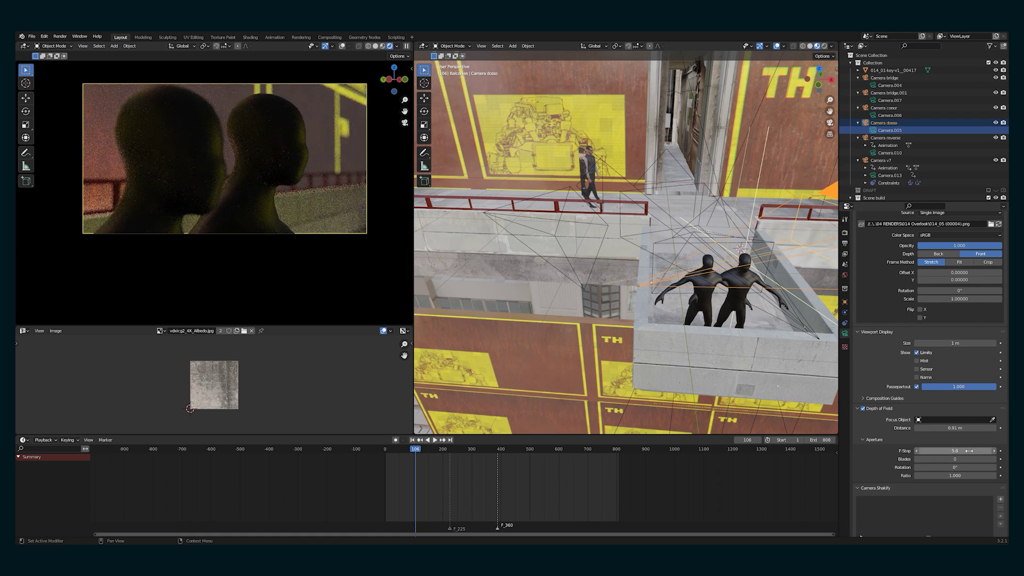
click(892, 116)
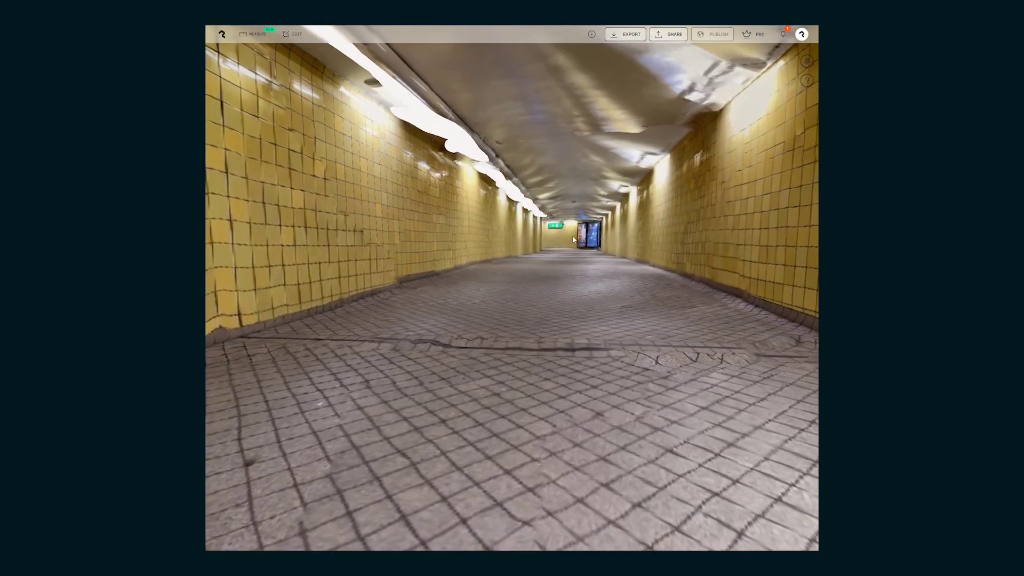
- Switch to the web-based 3D scan viewer and examine the yellow-tiled tunnel scan
scroll(569, 254, up, 5)
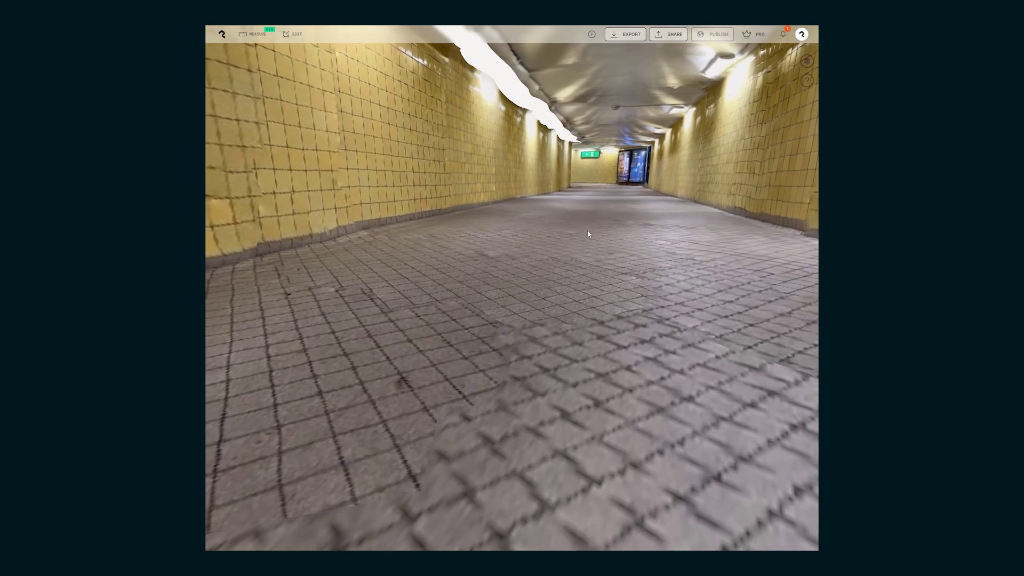
scroll(589, 234, down, 10)
drag(588, 234, 525, 262)
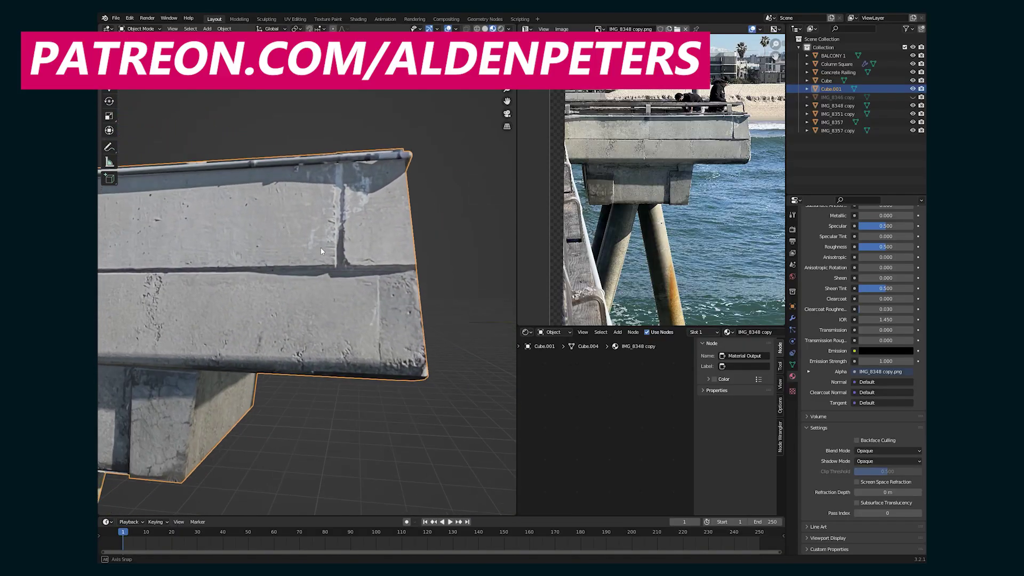
- Switch back to Blender and enter Edit Mode on the Cube.001 balcony to work on its textured concrete side
key(Tab)
scroll(405, 243, up, 8)
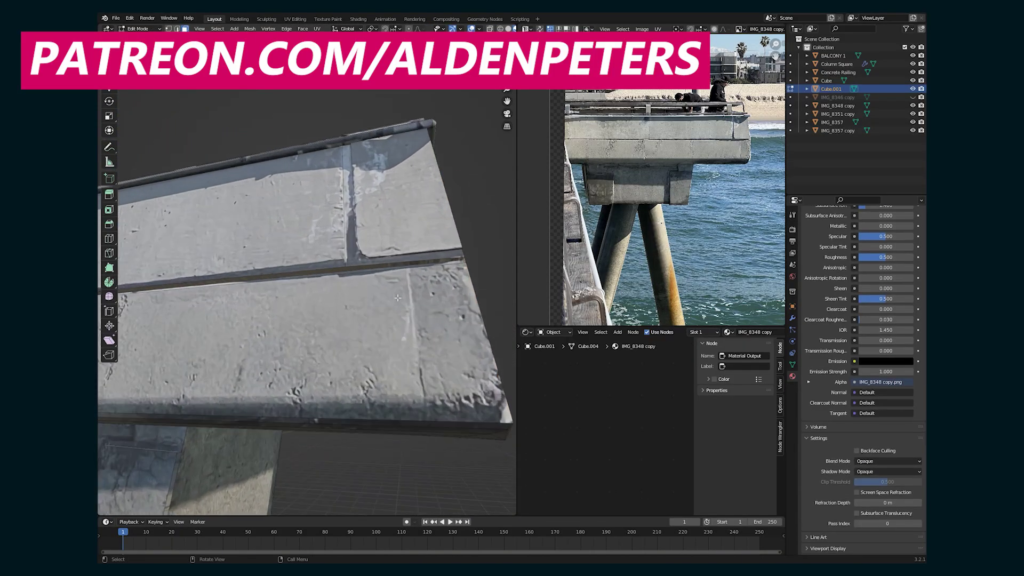
scroll(405, 243, down, 8)
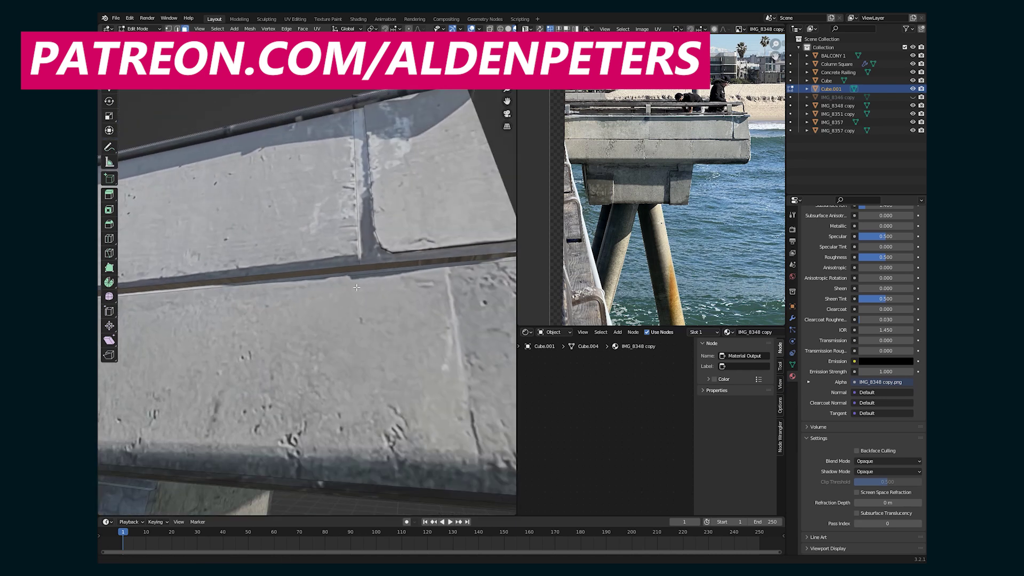